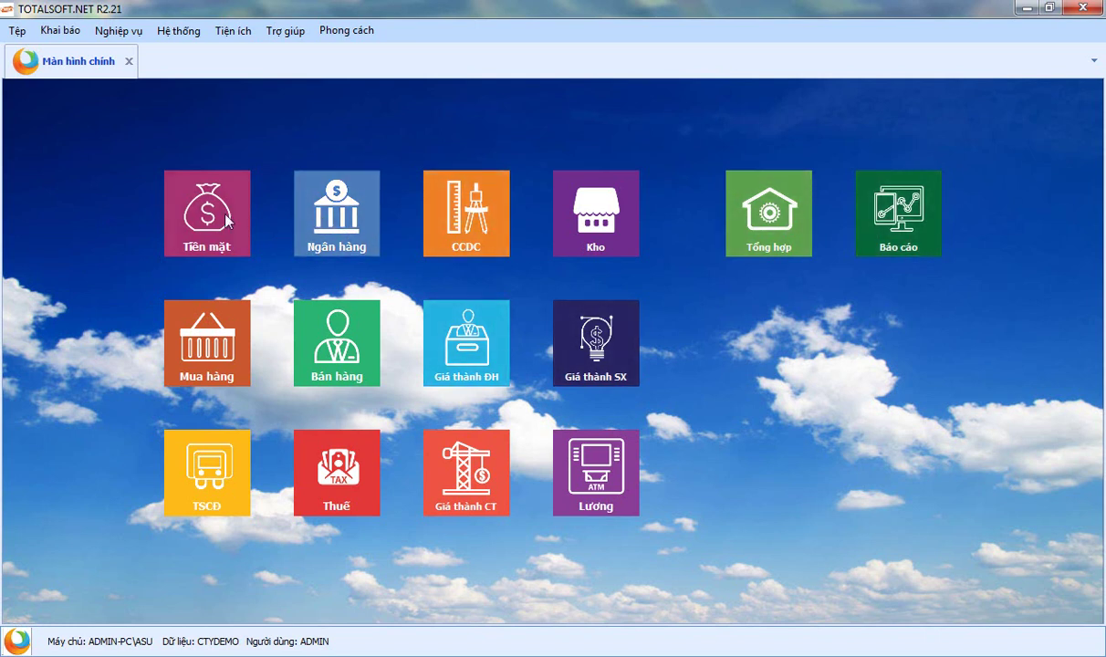
- Filter the report list by "ngoại" and open the parameters of the report "Sổ chi tiết gửi ngân hàng bằng ngoại tệ"
{"action": "left_click", "coordinate": [891, 223]}
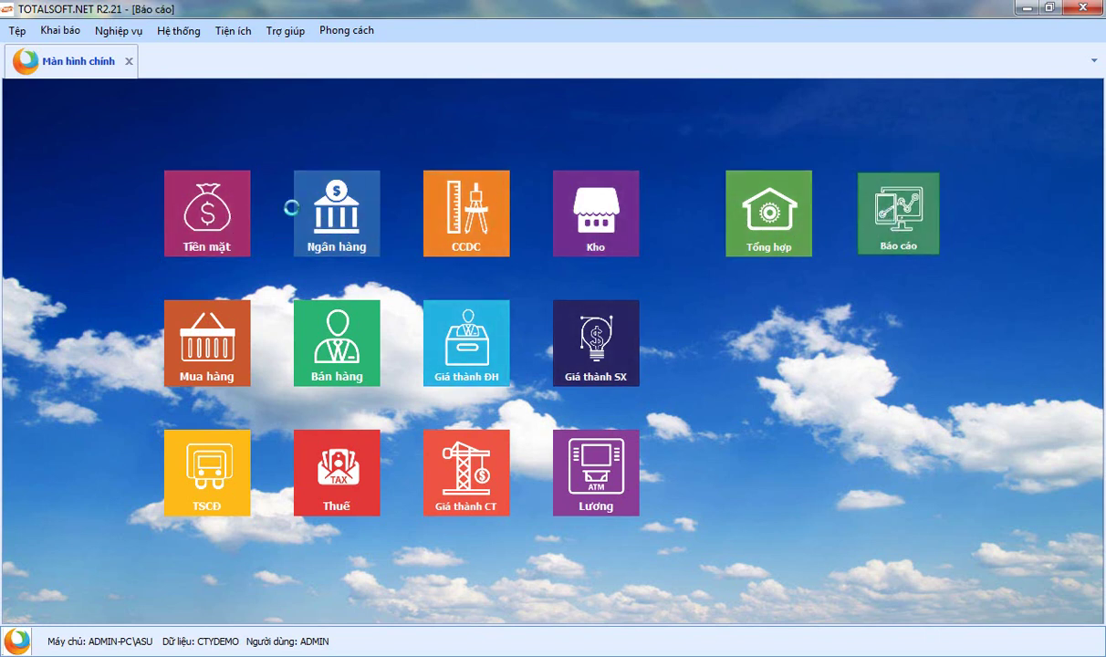
{"action": "type", "text": "ngoại"}
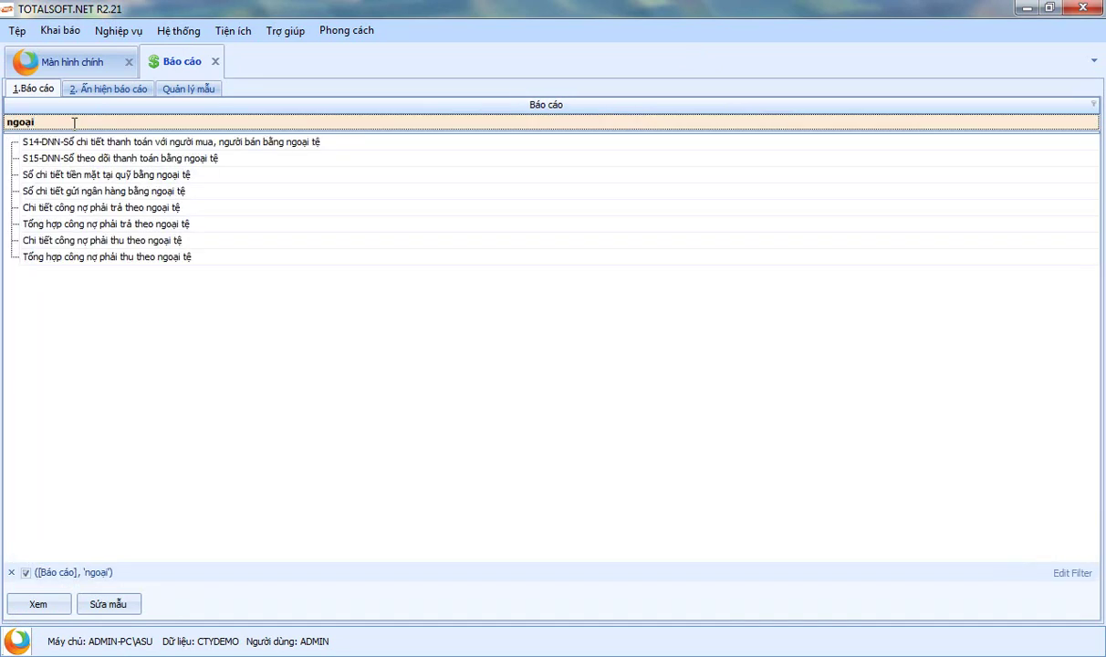
{"action": "left_click", "coordinate": [86, 193]}
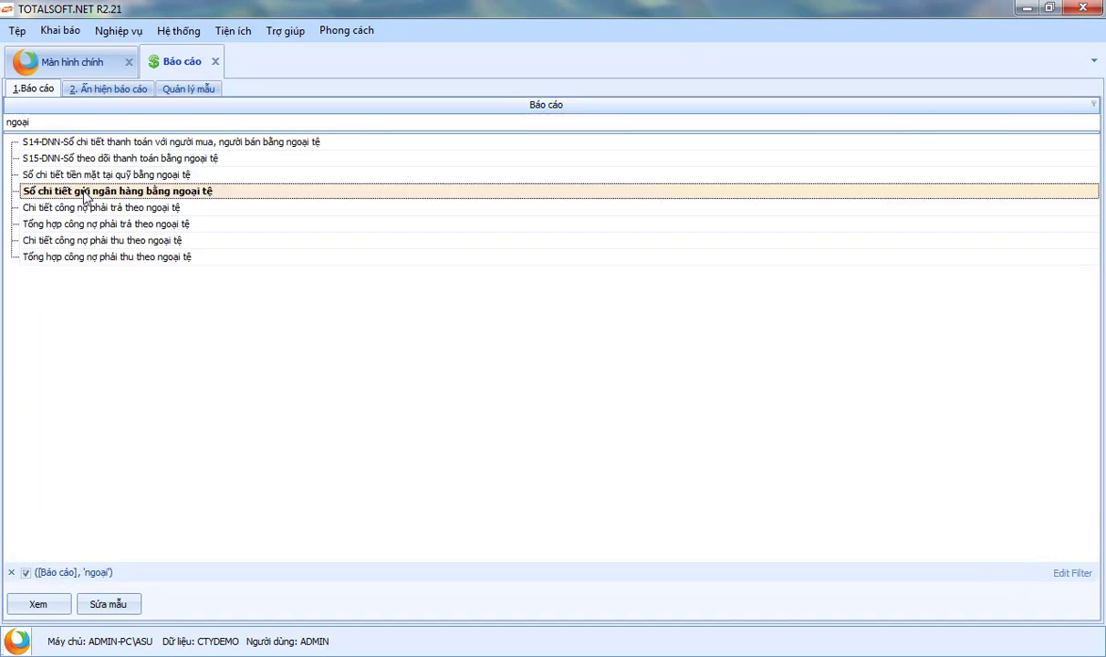
{"action": "double_click", "coordinate": [86, 195]}
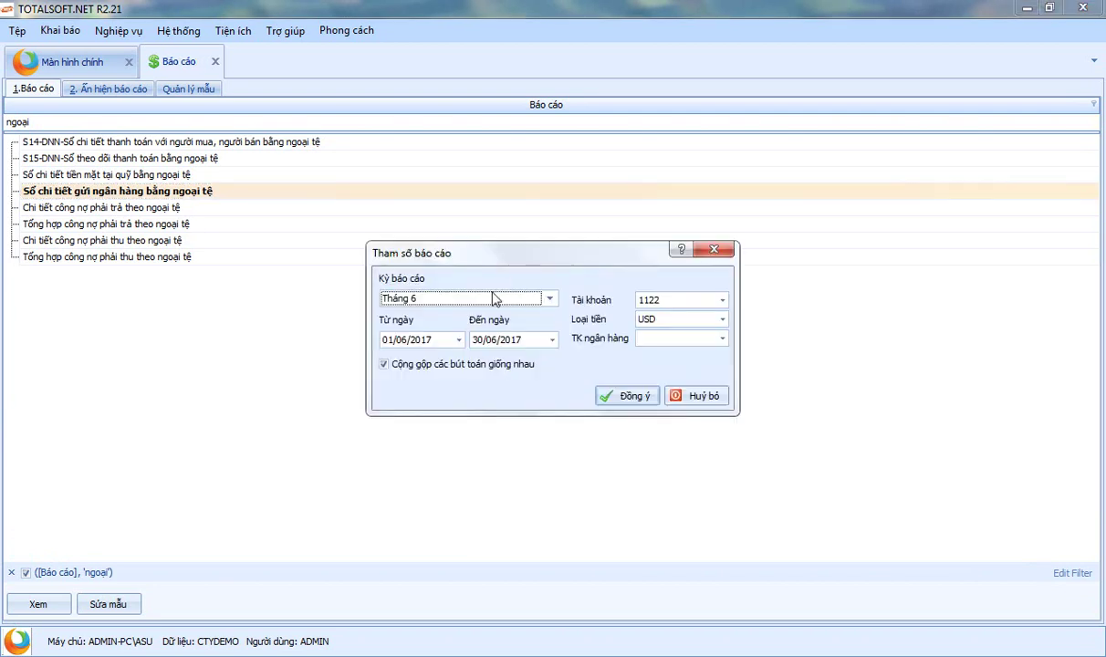
- Run the foreign-currency bank deposit report for the period Năm nay and the bank account at the Hà Tĩnh branch
{"action": "left_click", "coordinate": [481, 300]}
{"action": "left_click", "coordinate": [418, 319]}
{"action": "left_click", "coordinate": [654, 343]}
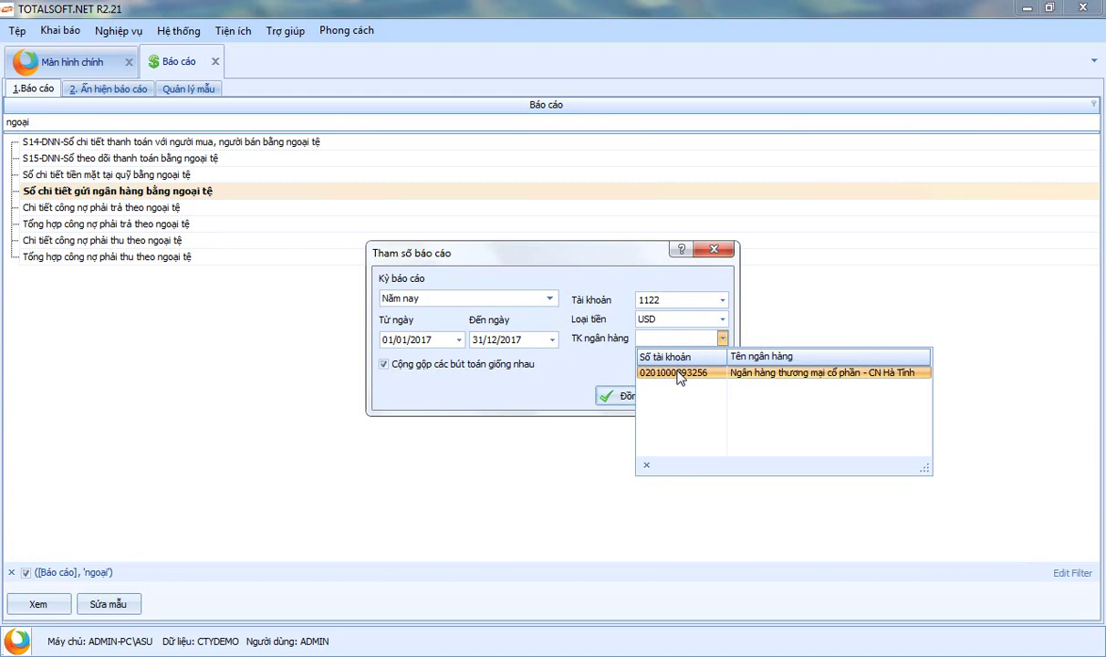
{"action": "left_click", "coordinate": [679, 375]}
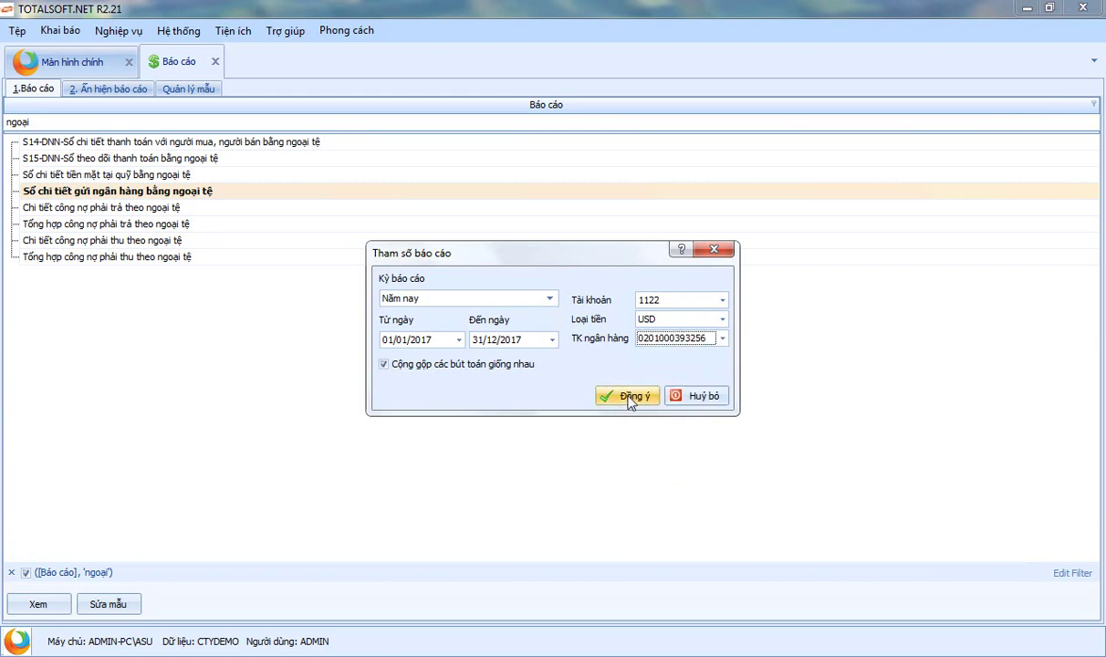
{"action": "left_click", "coordinate": [628, 397]}
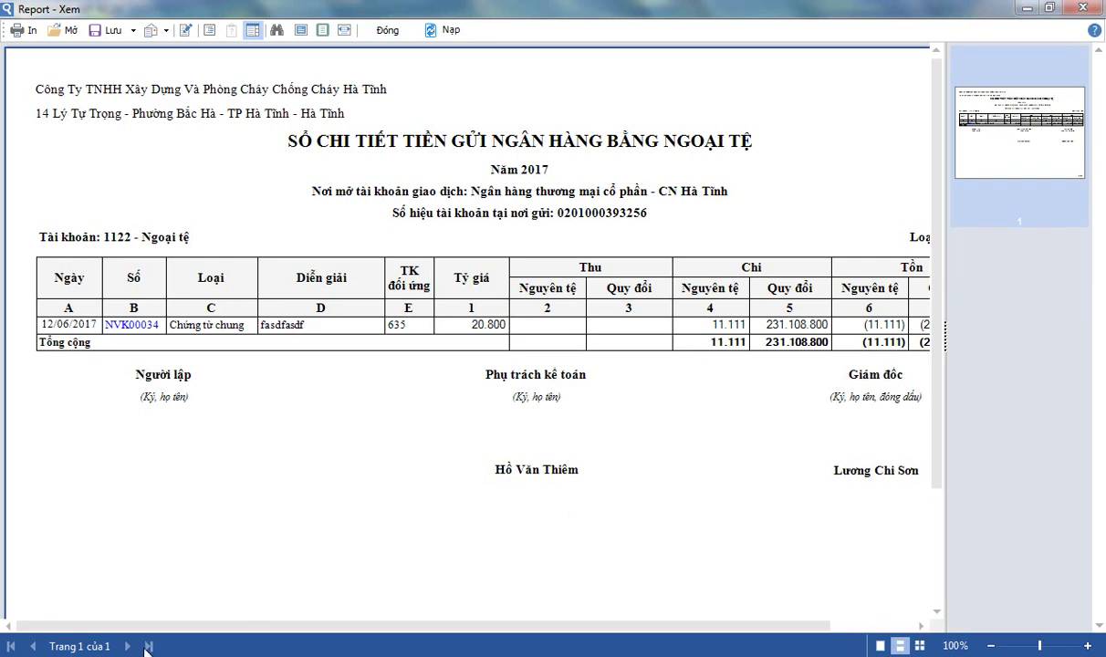
- Examine the Chi and Tồn columns of the foreign-currency report, and close the report and the report list
{"action": "left_click_drag", "start_coordinate": [815, 628], "coordinate": [894, 620]}
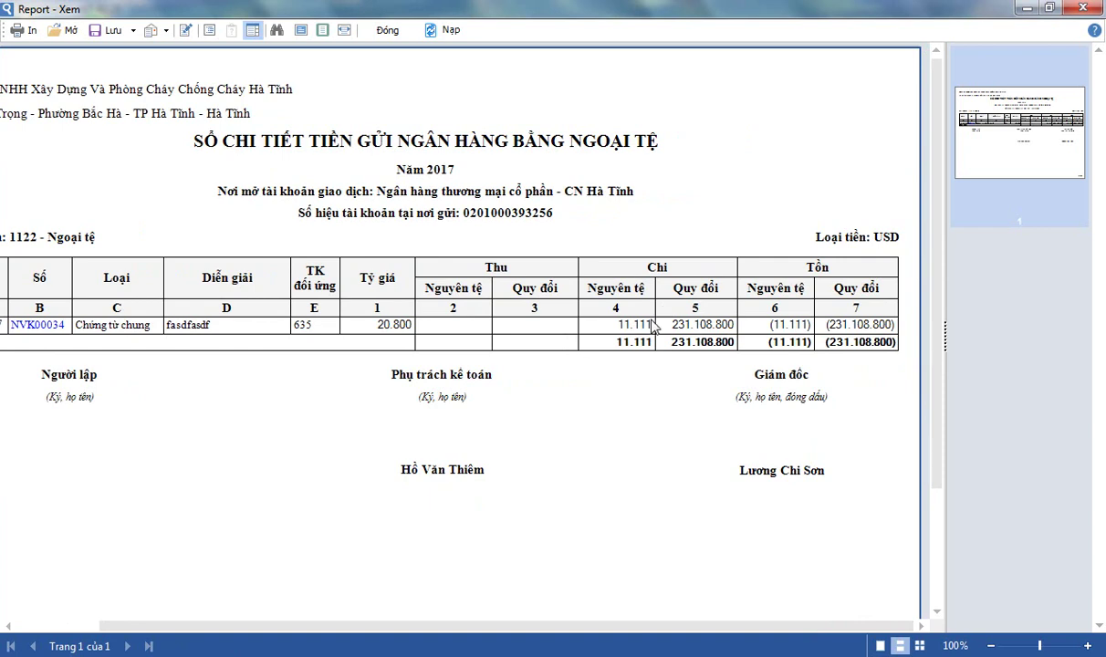
{"action": "left_click", "coordinate": [387, 30]}
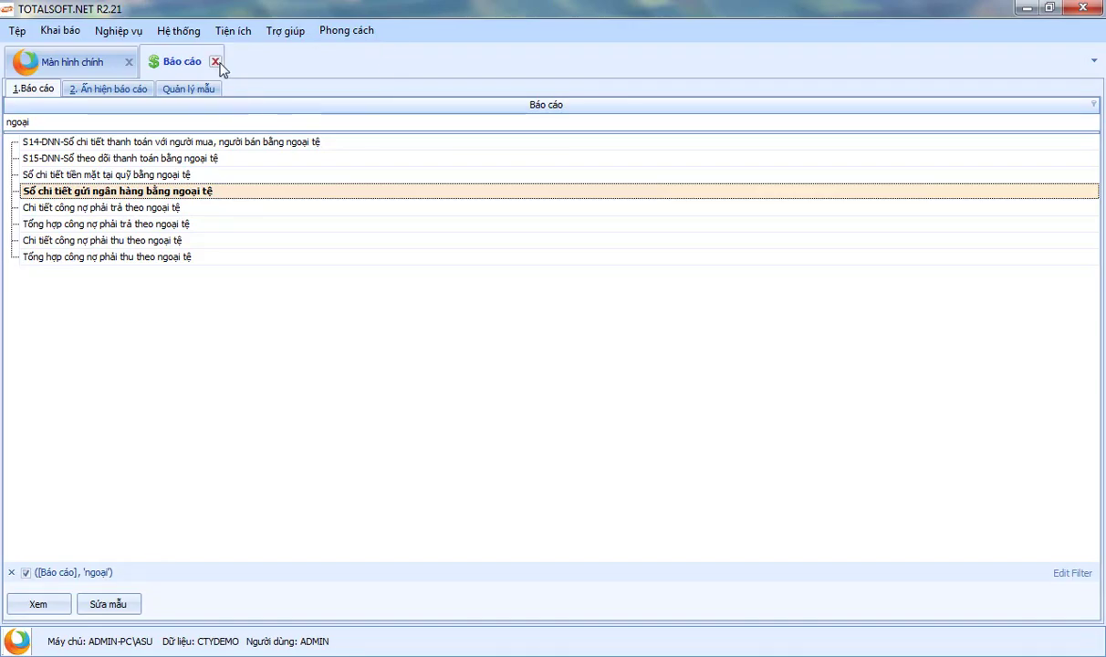
{"action": "left_click", "coordinate": [215, 61]}
- Open voucher NVK00033 from the Chứng từ chung list in the Tổng hợp module
{"action": "left_click", "coordinate": [730, 221]}
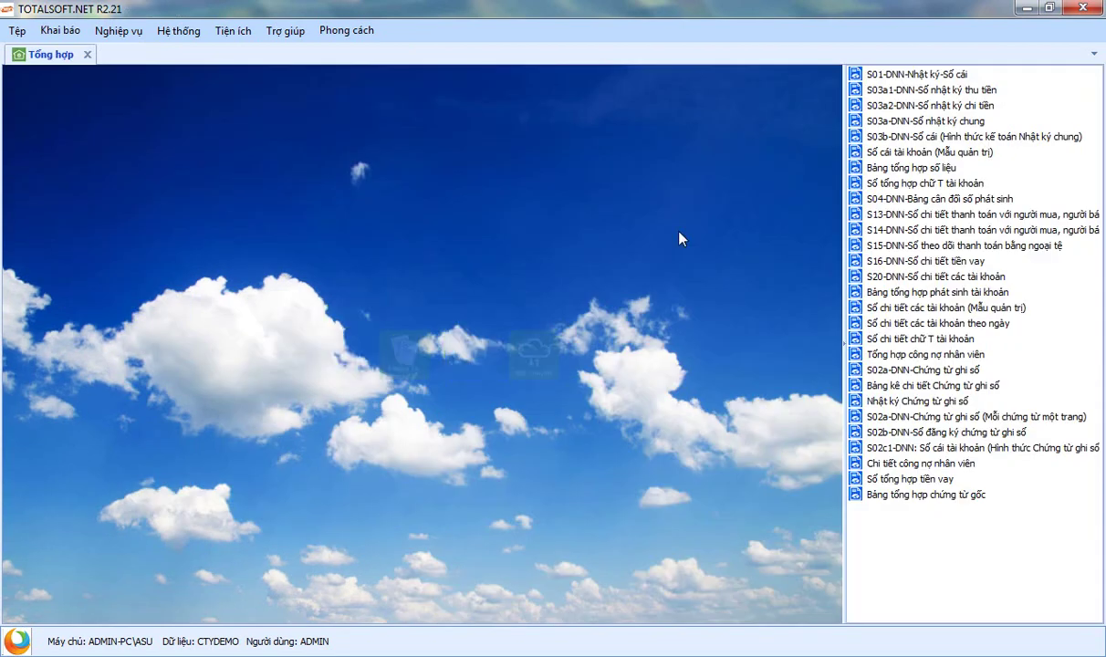
{"action": "left_click", "coordinate": [330, 327]}
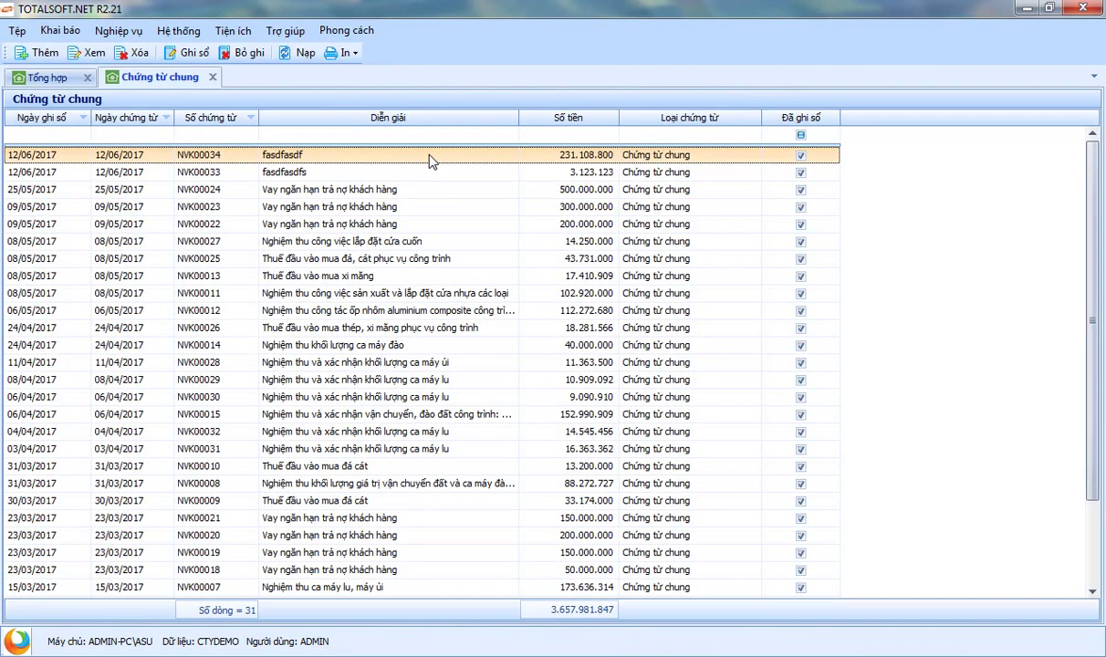
{"action": "left_click", "coordinate": [216, 172]}
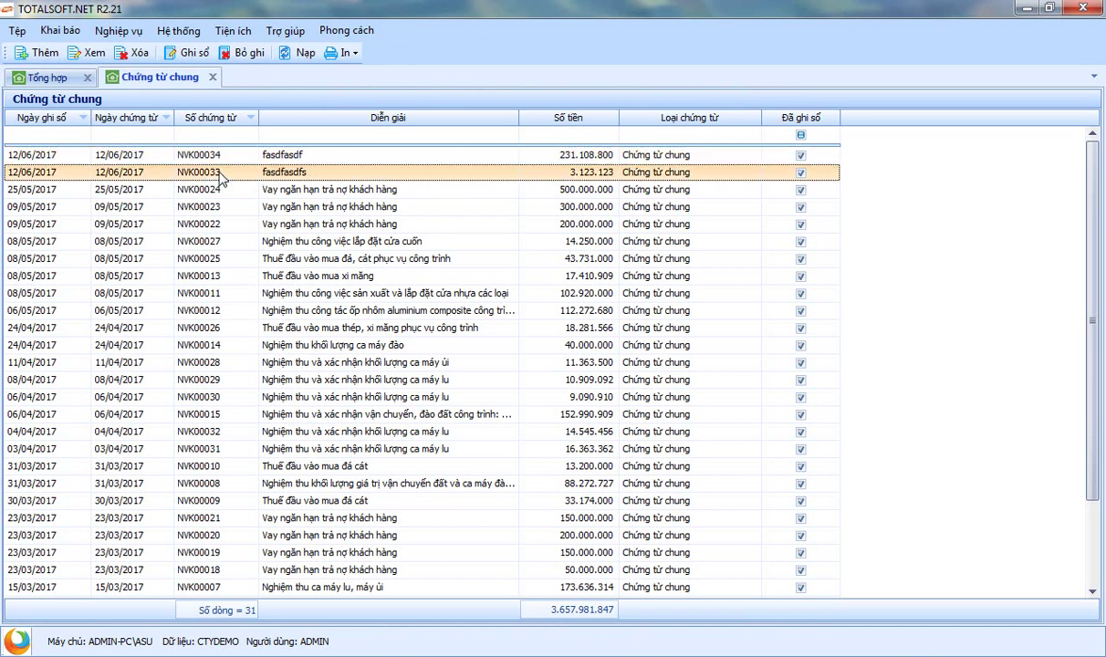
{"action": "double_click", "coordinate": [218, 171]}
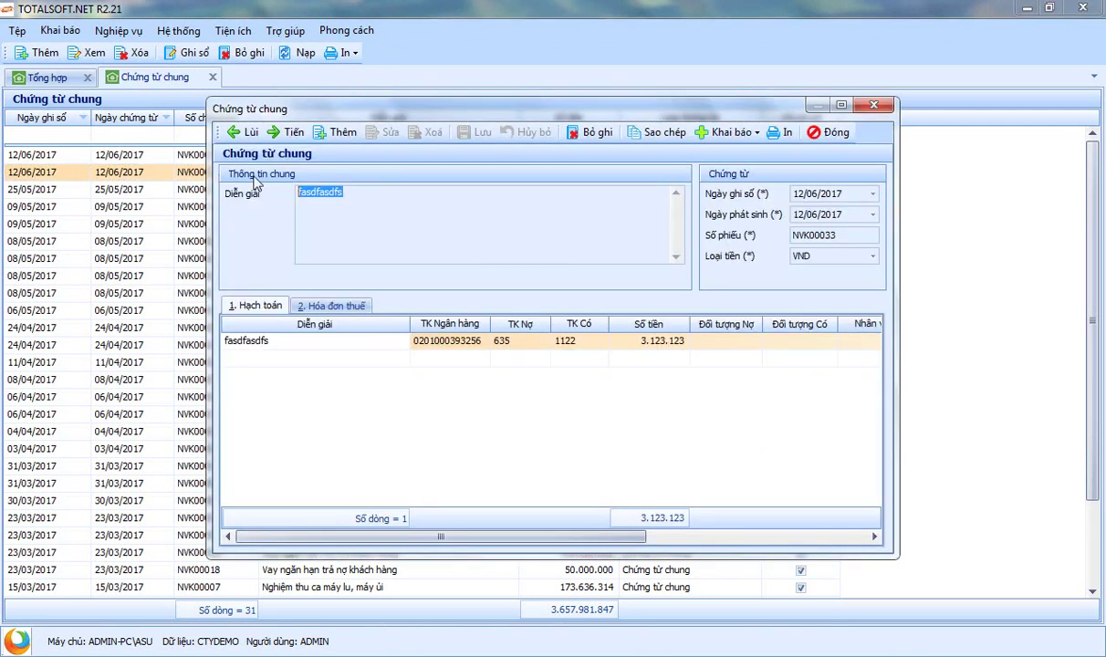
- Check the voucher's description, debit account, credit account and amount, and return to the main screen
{"action": "left_click", "coordinate": [342, 345]}
{"action": "left_click", "coordinate": [525, 347]}
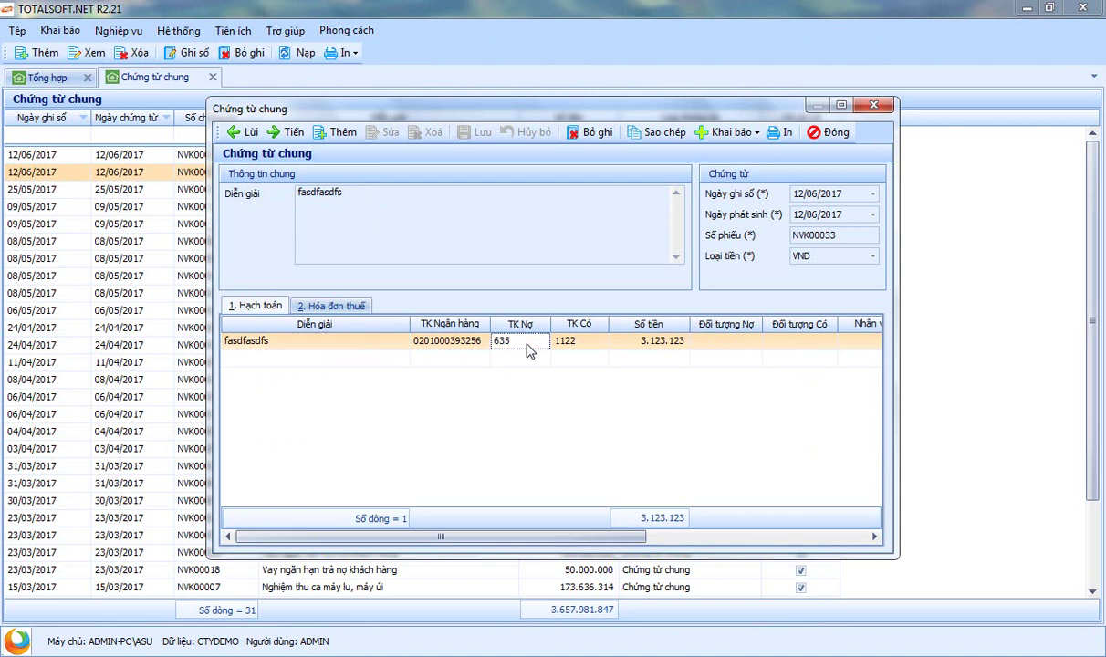
{"action": "left_click", "coordinate": [578, 345]}
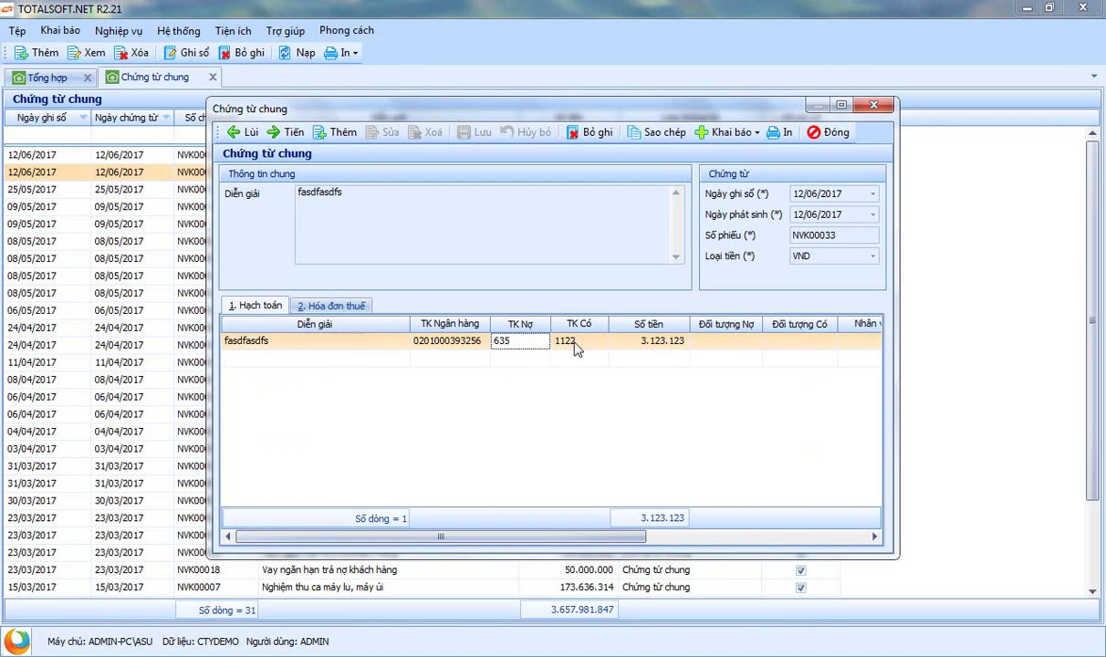
{"action": "left_click", "coordinate": [639, 347]}
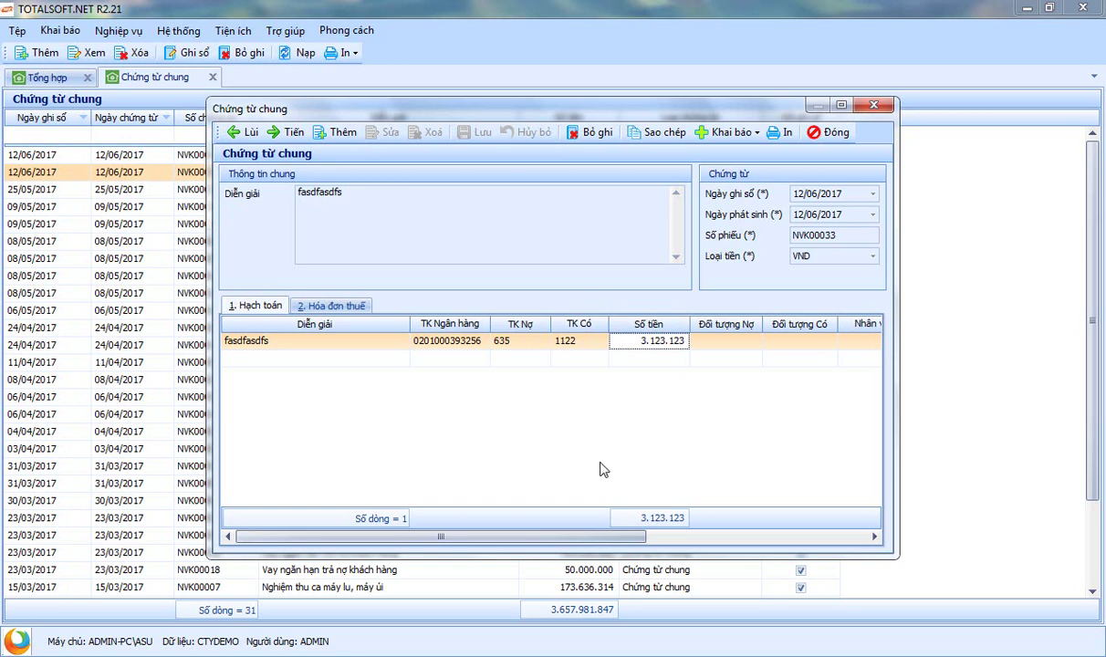
{"action": "left_click", "coordinate": [828, 132]}
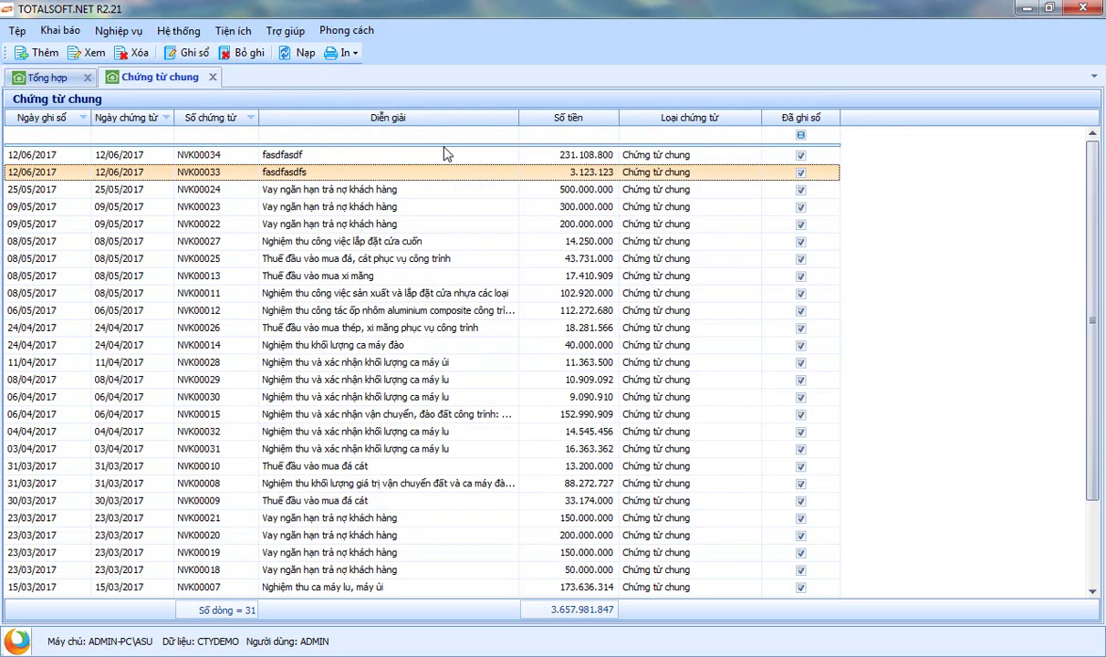
{"action": "left_click", "coordinate": [213, 77]}
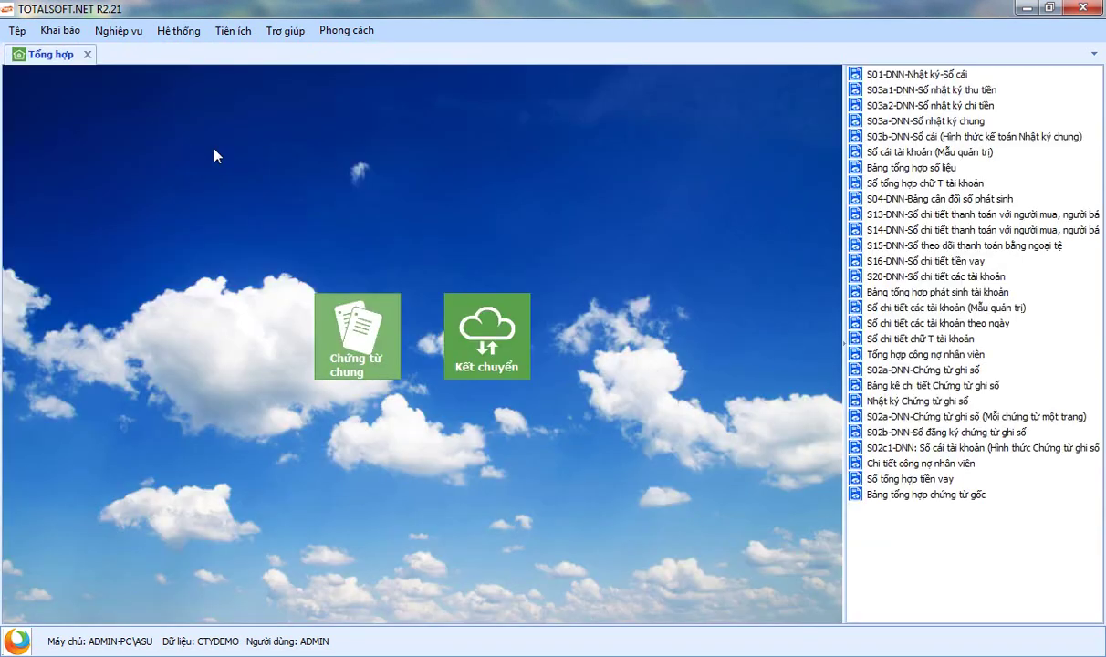
{"action": "left_click", "coordinate": [87, 56]}
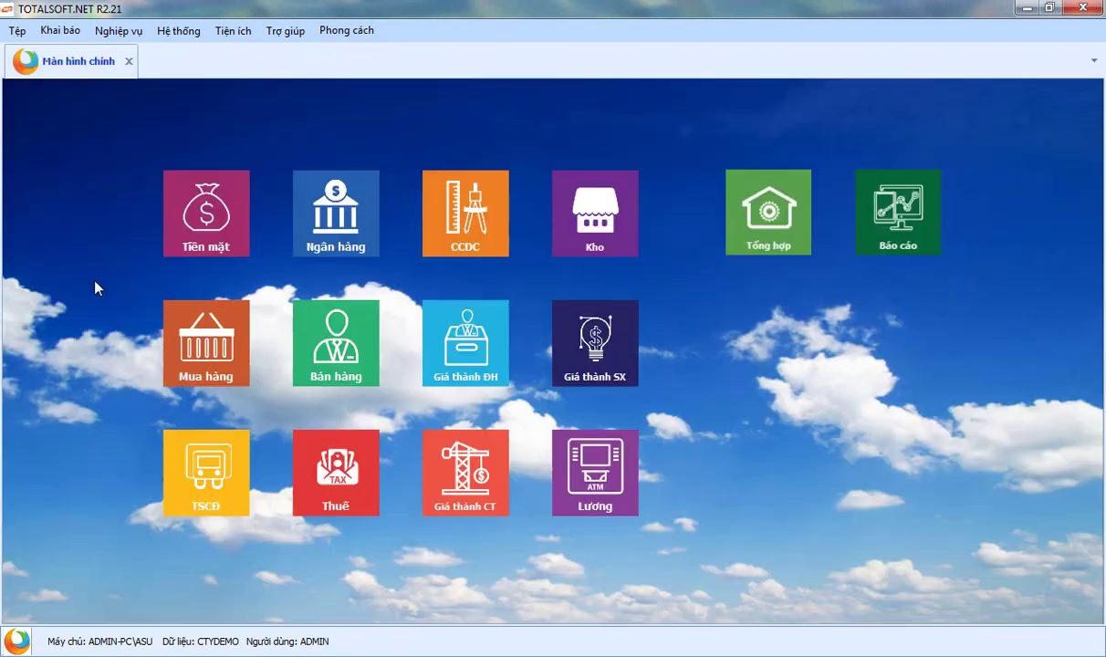
- Open the parameters of the report "Sổ cái tài khoản (Mẫu quản trị)" from the report list
{"action": "left_click", "coordinate": [917, 232]}
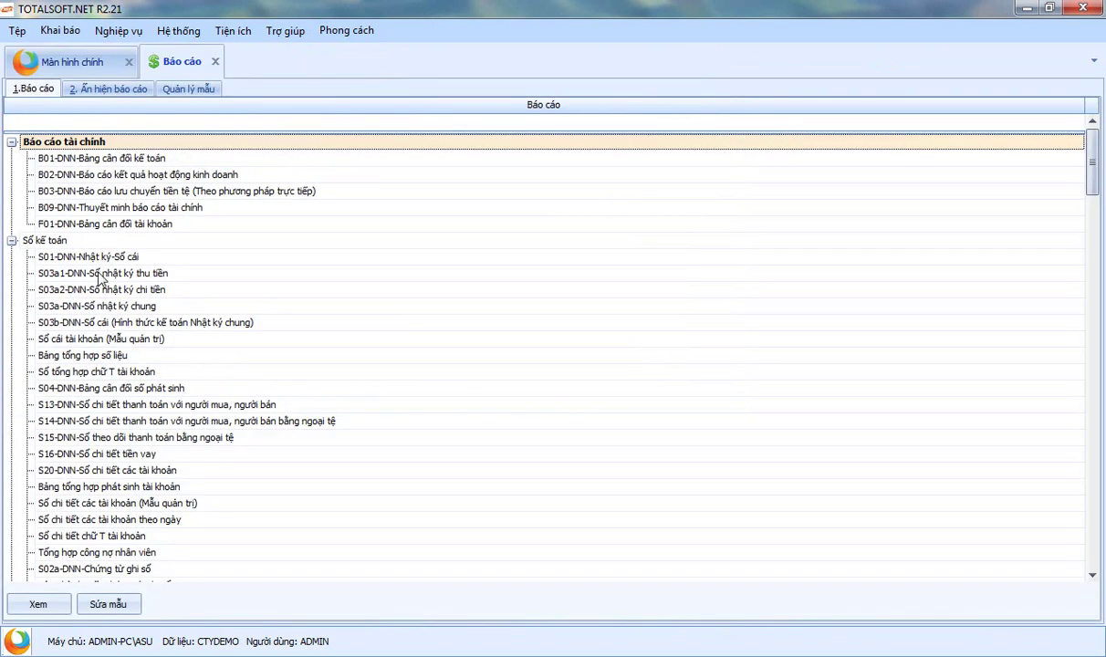
{"action": "left_click", "coordinate": [98, 339]}
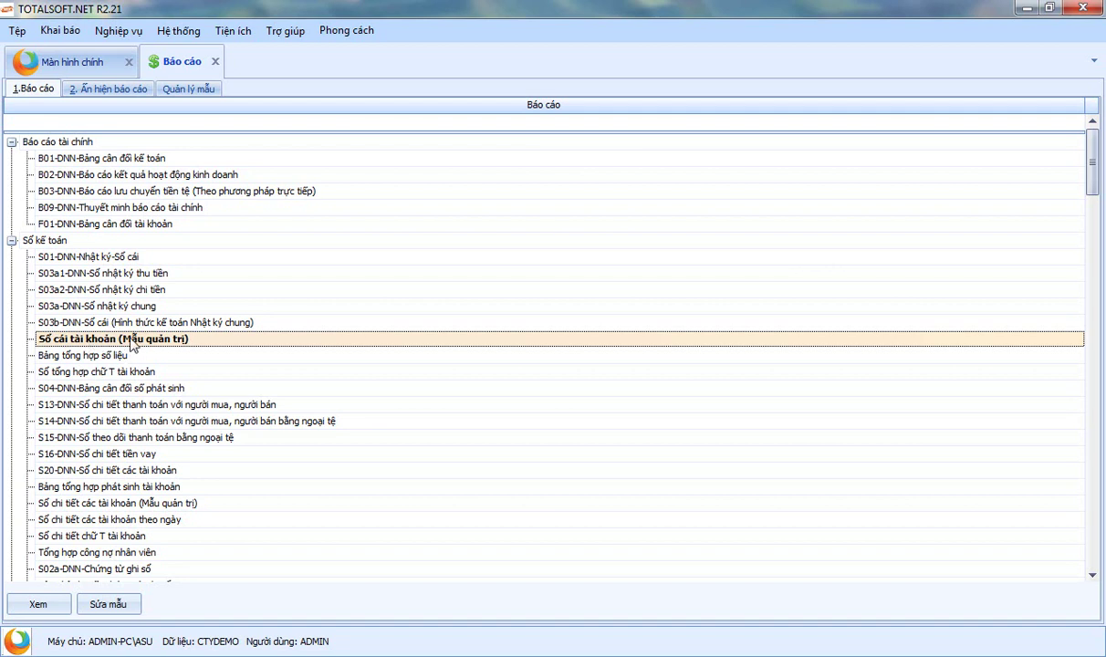
{"action": "double_click", "coordinate": [142, 339]}
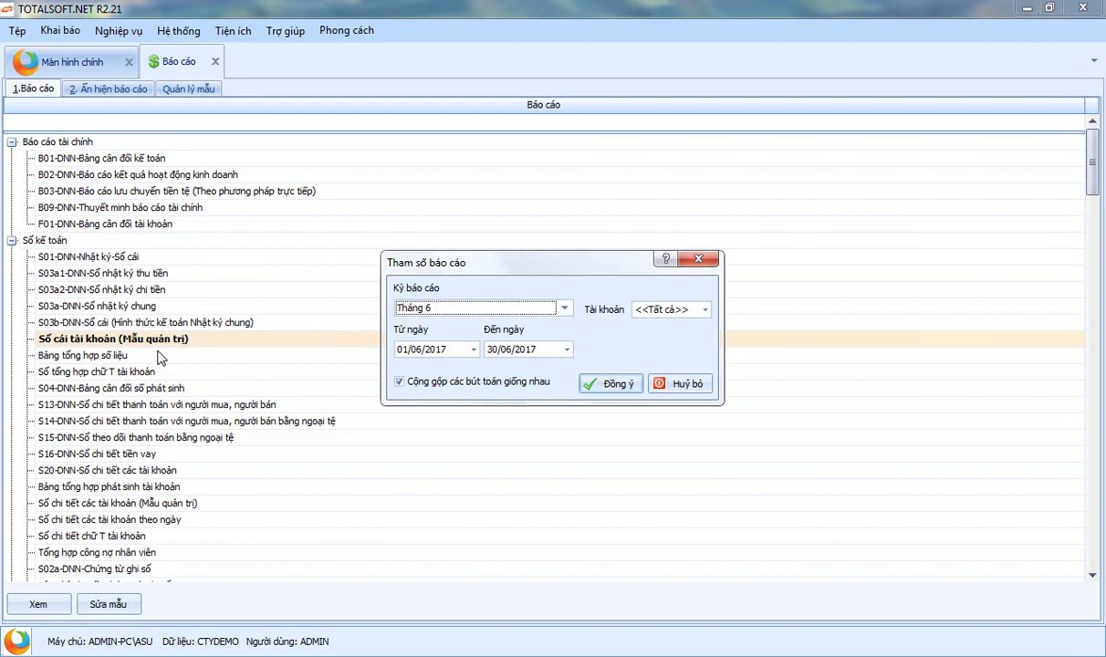
- Run the account ledger report for the period Năm nay and account 1122
{"action": "left_click", "coordinate": [455, 308]}
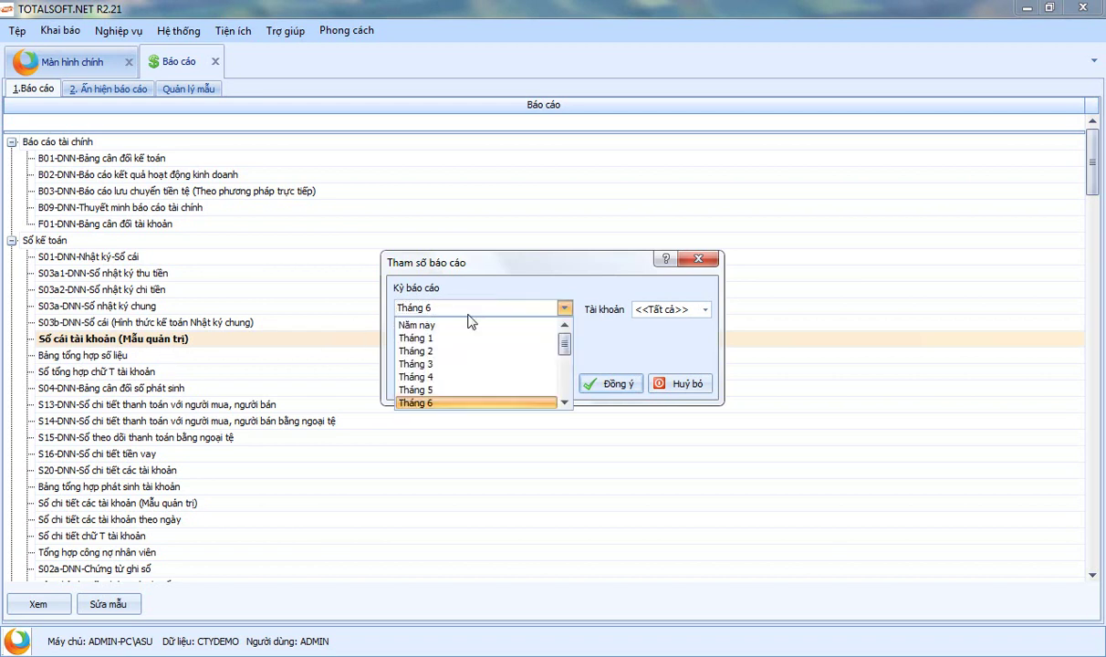
{"action": "left_click", "coordinate": [412, 327]}
{"action": "left_click", "coordinate": [651, 310]}
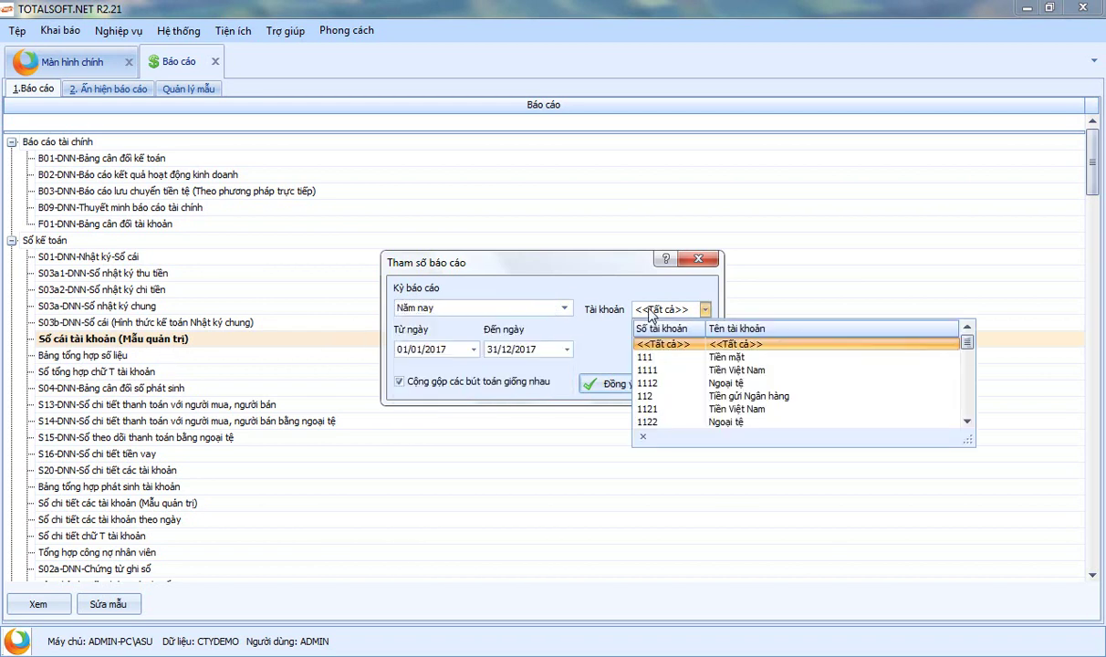
{"action": "type", "text": "1122"}
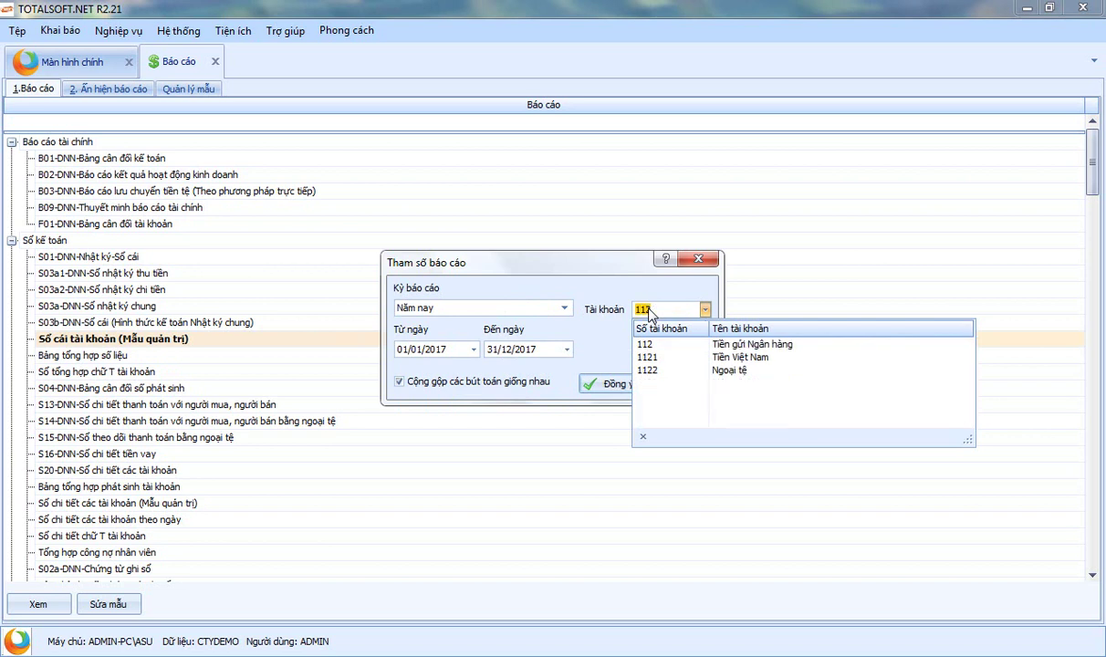
{"action": "left_click", "coordinate": [573, 276]}
{"action": "left_click", "coordinate": [615, 385]}
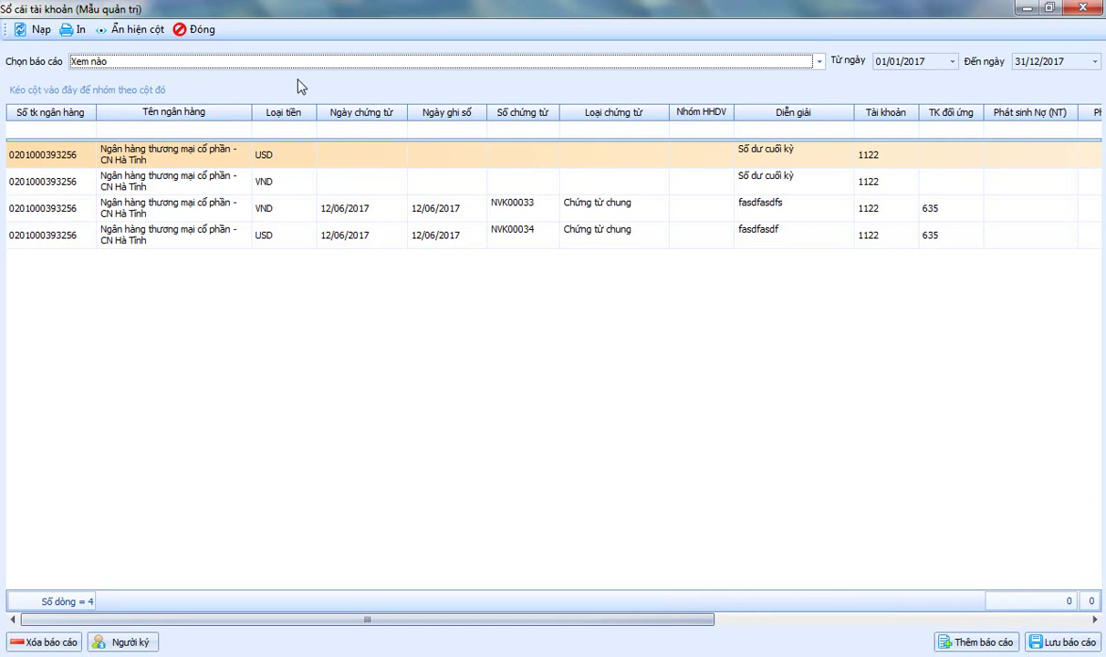
- Delete the saved report layout "Xem nào" from the account ledger
{"action": "left_click", "coordinate": [57, 643]}
{"action": "left_click", "coordinate": [546, 395]}
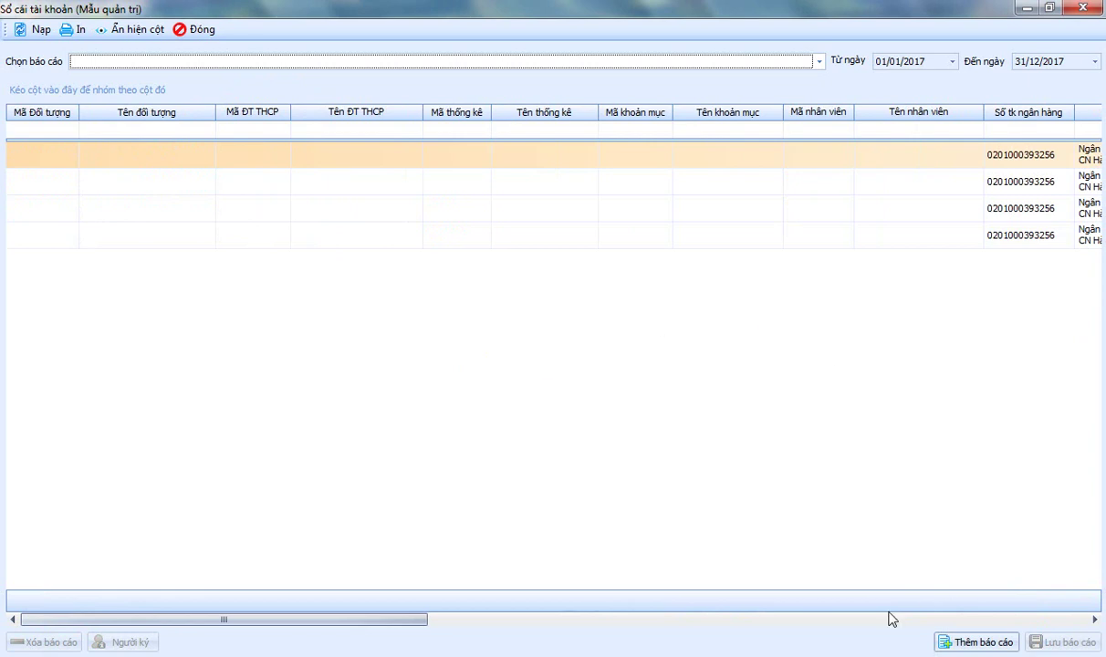
- Examine the VND and USD rows of account 1122, including their currency, credit amount and balance columns
{"action": "left_click_drag", "start_coordinate": [382, 621], "coordinate": [663, 631]}
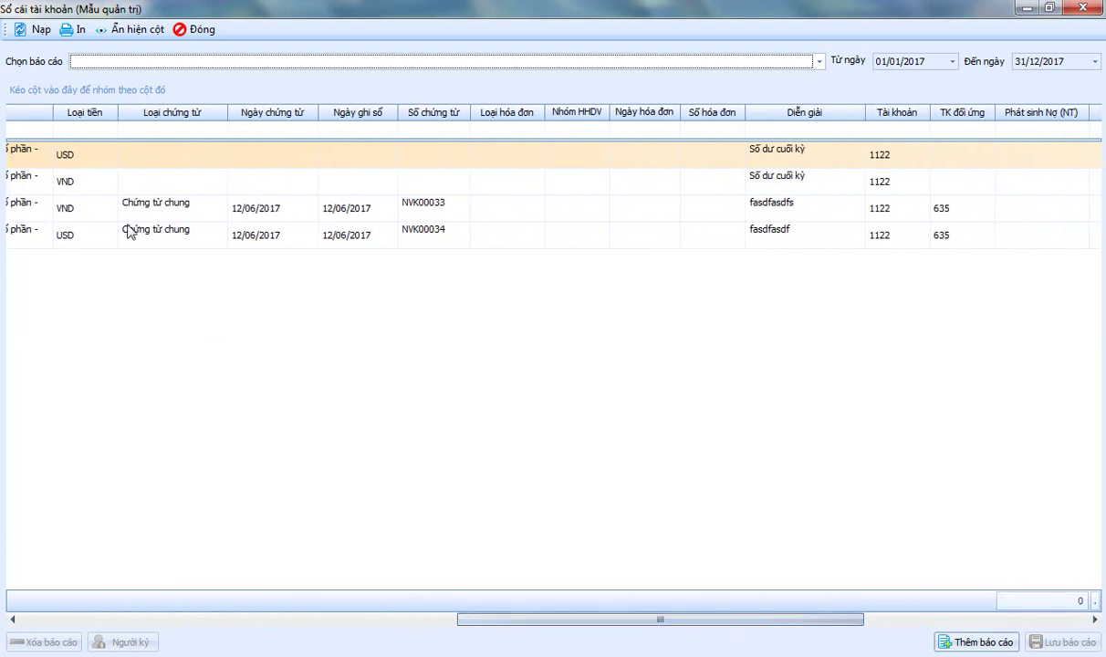
{"action": "left_click", "coordinate": [101, 187]}
{"action": "left_click", "coordinate": [72, 199]}
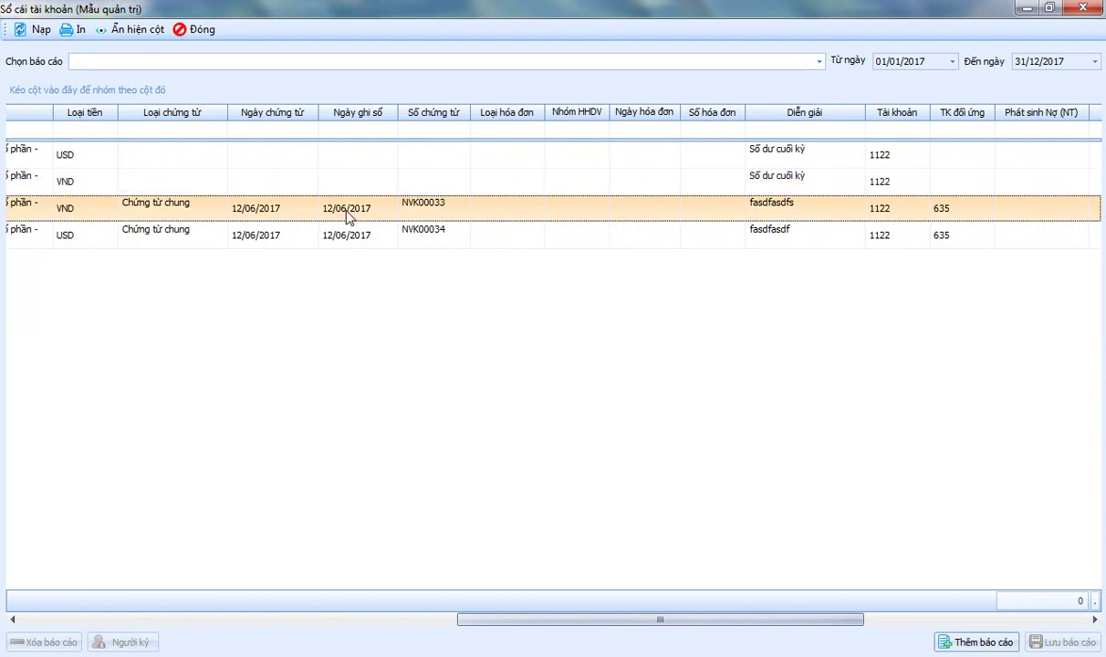
{"action": "left_click", "coordinate": [89, 230]}
{"action": "left_click_drag", "start_coordinate": [657, 621], "coordinate": [889, 620]}
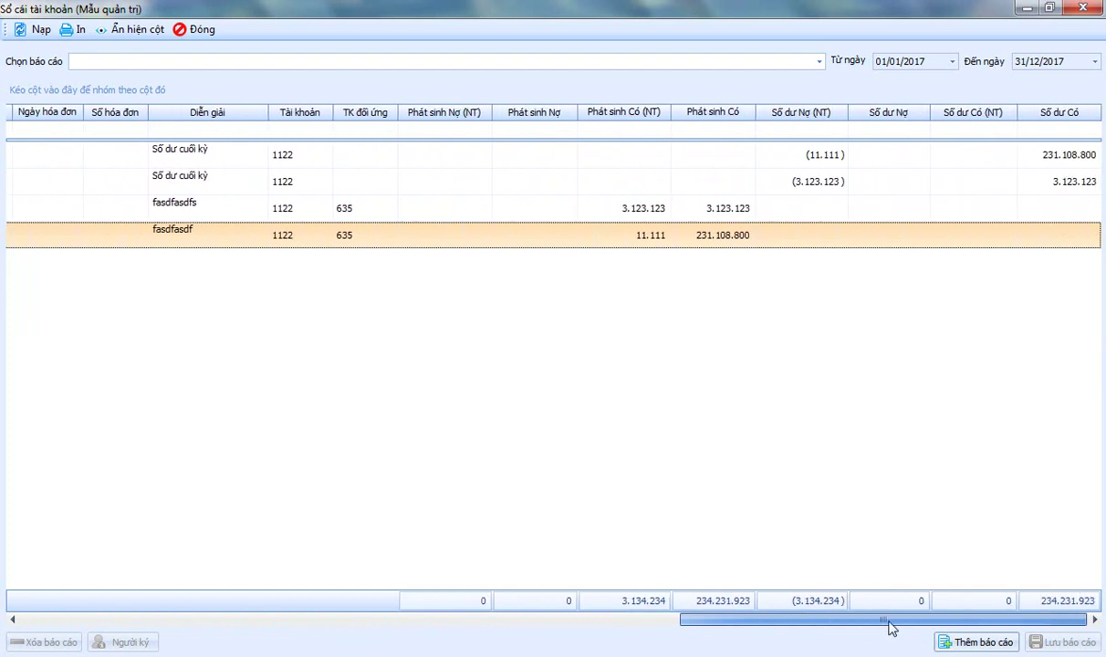
{"action": "left_click", "coordinate": [620, 217]}
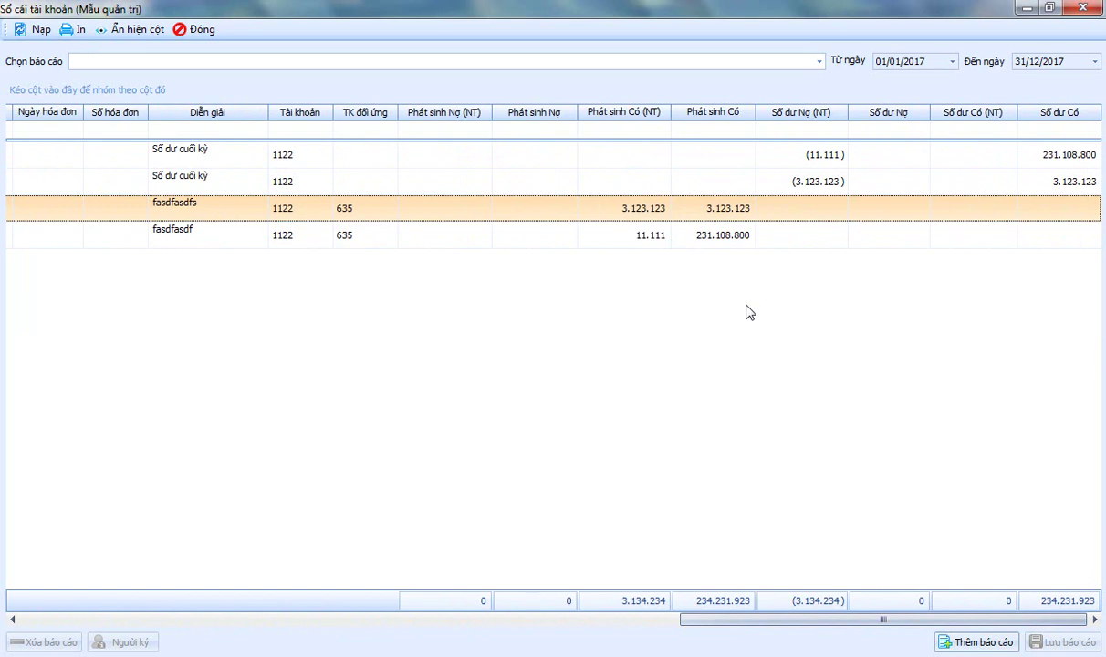
- Hide the ledger's code and name columns for Đối tượng, ĐT THCP and thống kê in the column visibility list
{"action": "left_click_drag", "start_coordinate": [772, 619], "coordinate": [166, 619]}
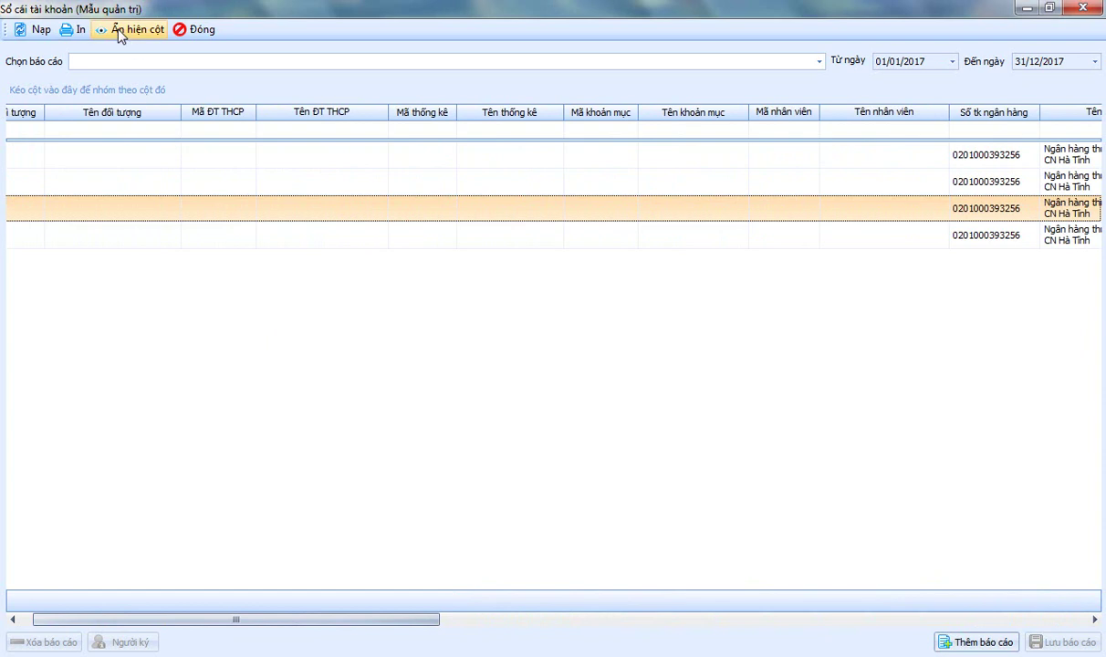
{"action": "right_click", "coordinate": [310, 243]}
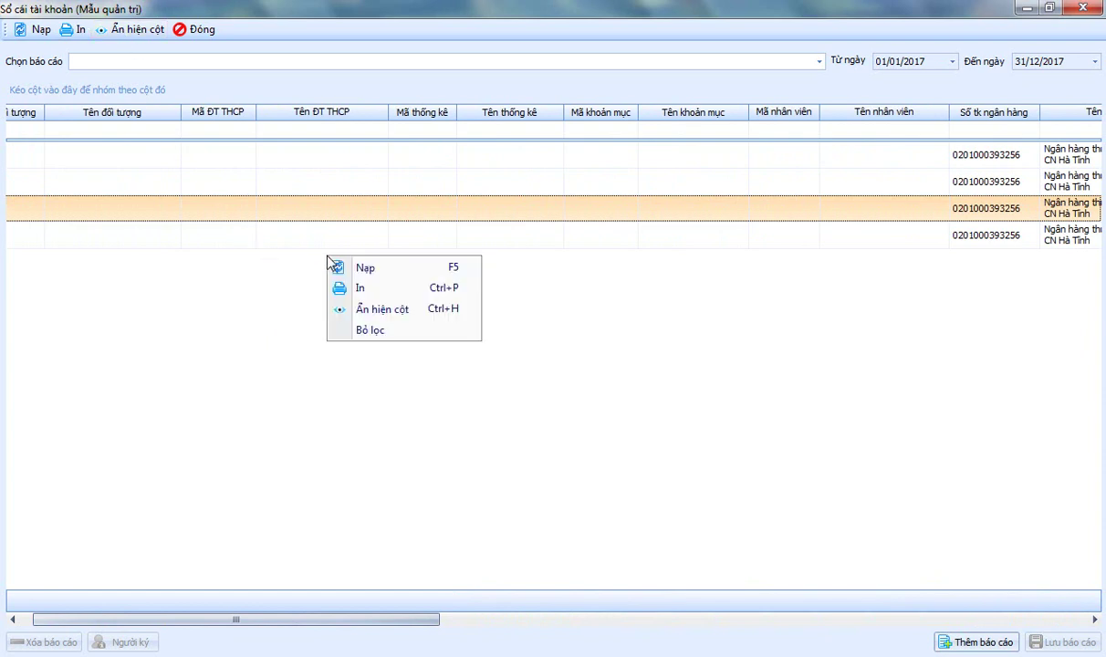
{"action": "left_click", "coordinate": [382, 311]}
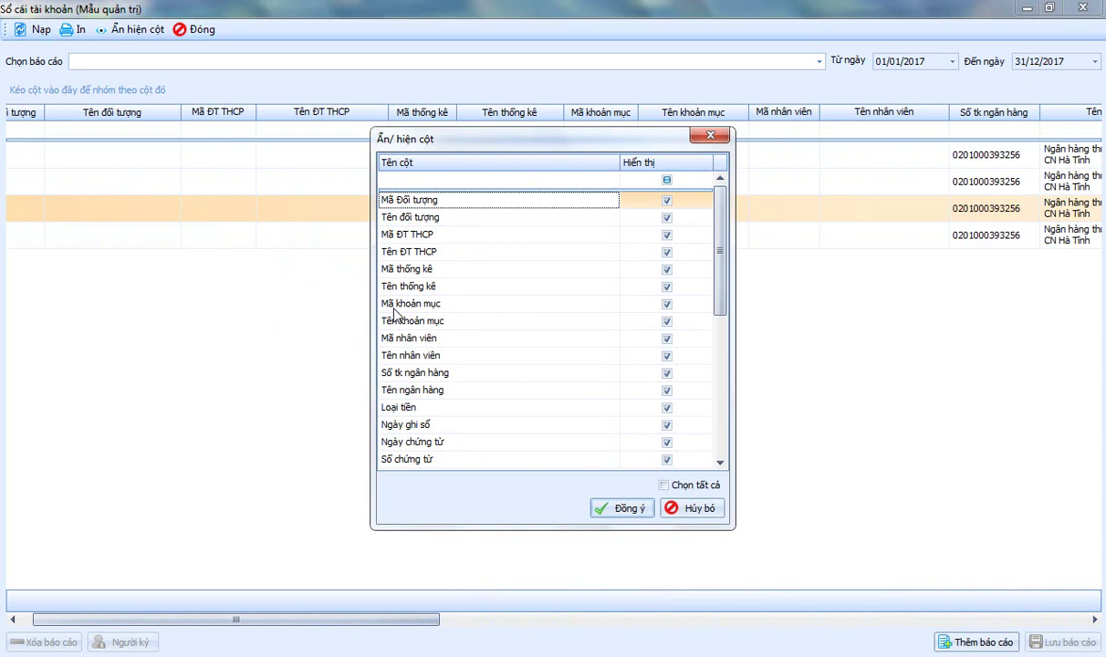
{"action": "left_click", "coordinate": [668, 202]}
{"action": "left_click", "coordinate": [667, 219]}
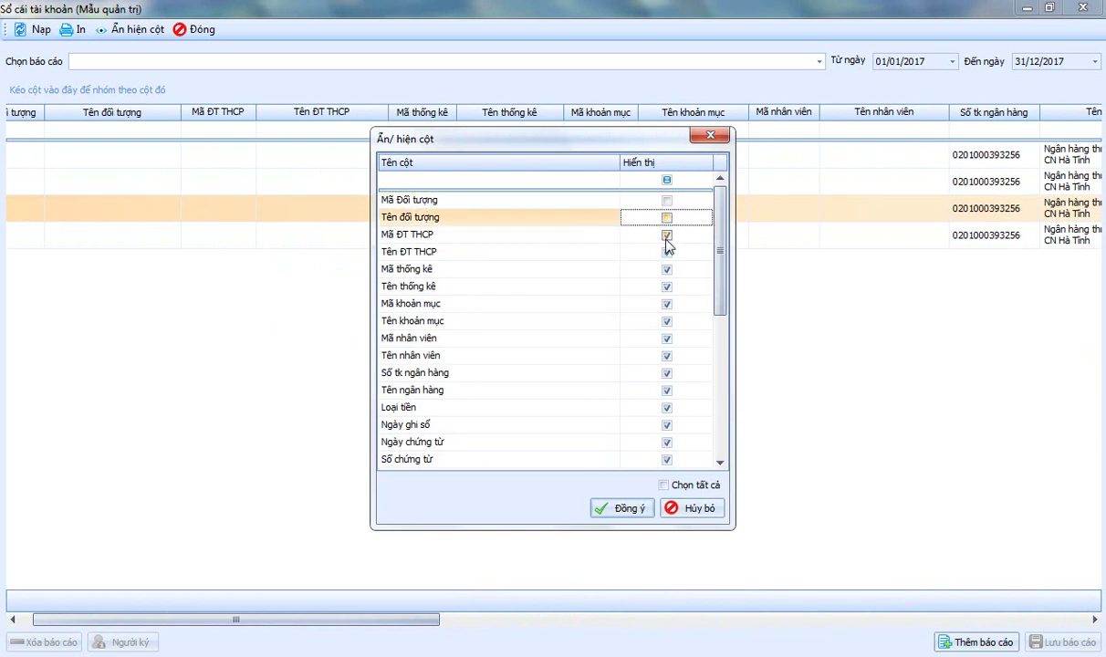
{"action": "left_click", "coordinate": [668, 235]}
{"action": "left_click", "coordinate": [667, 253]}
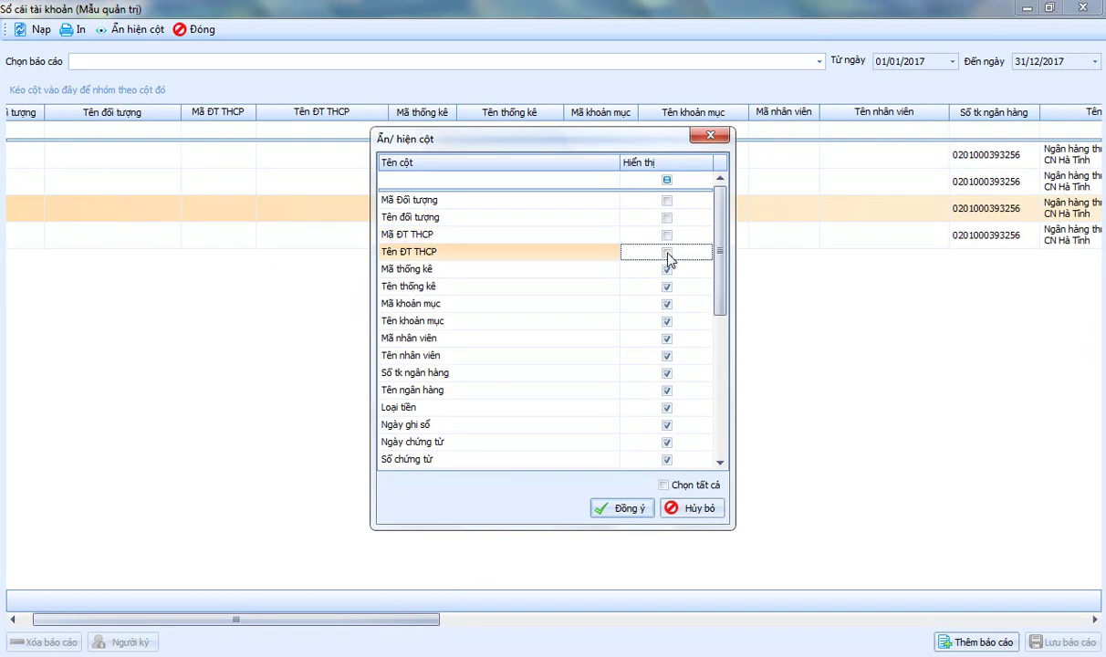
{"action": "left_click", "coordinate": [667, 271]}
{"action": "left_click", "coordinate": [668, 288]}
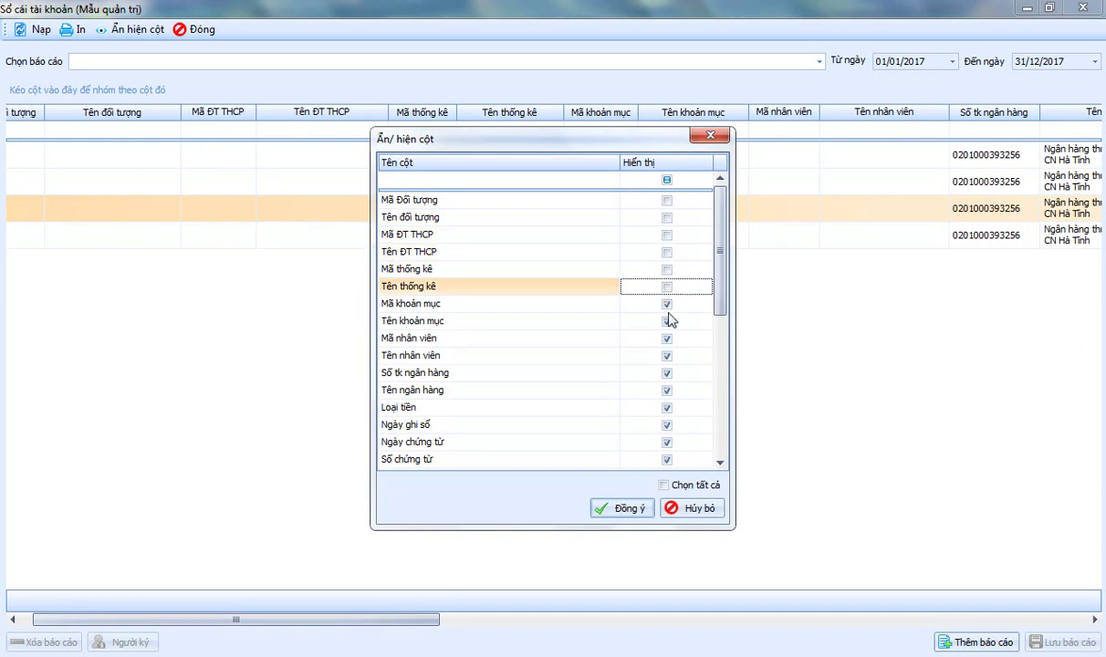
- Hide the khoản mục and nhân viên code and name columns, plus Tên ngân hàng
{"action": "left_click", "coordinate": [667, 305]}
{"action": "left_click", "coordinate": [667, 322]}
{"action": "left_click", "coordinate": [667, 340]}
{"action": "left_click", "coordinate": [667, 357]}
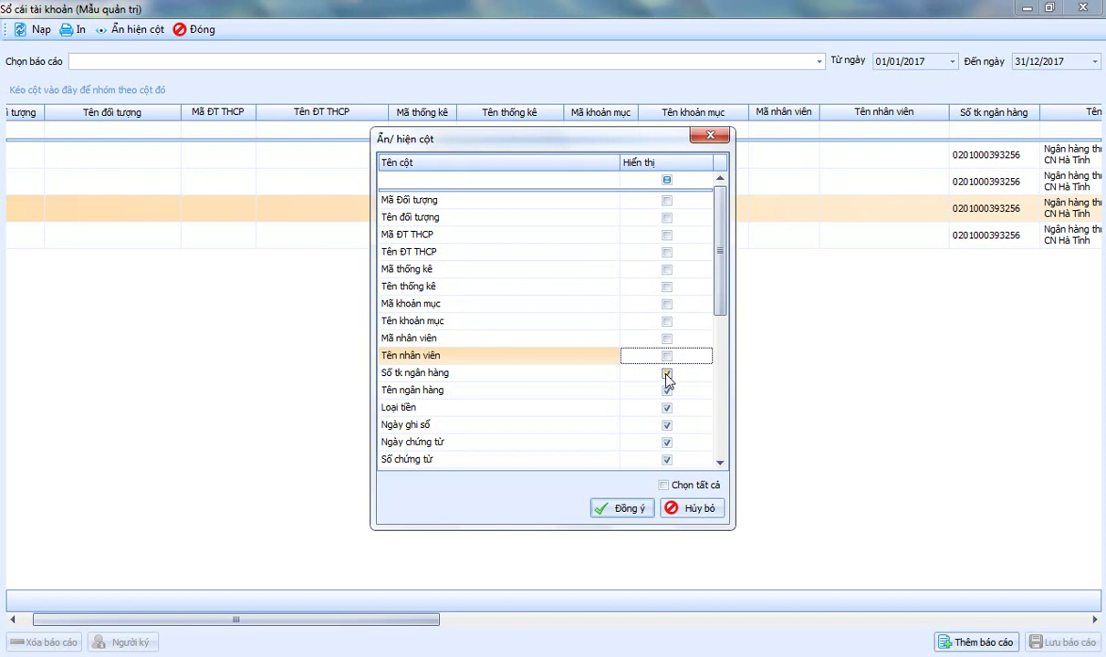
{"action": "left_click", "coordinate": [667, 391]}
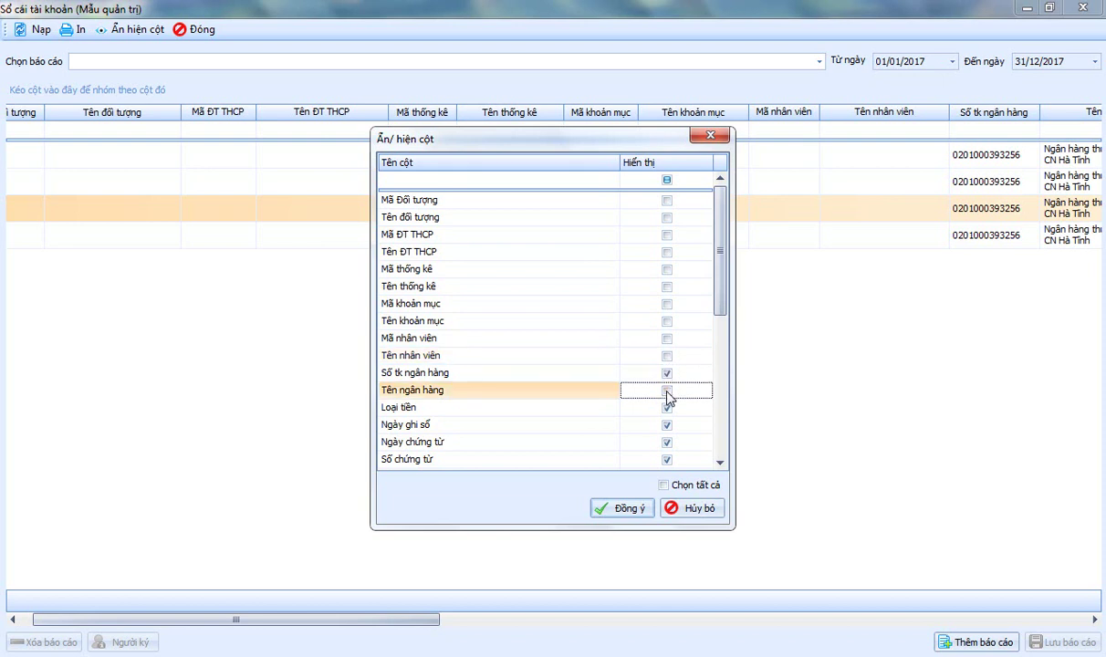
- Hide the columns Ngày chứng từ, Số chứng từ, Loại hóa đơn, Nhóm HHDV, Ngày hóa đơn, Số hóa đơn and Loại chứng từ
{"action": "left_click_drag", "start_coordinate": [718, 277], "coordinate": [726, 333]}
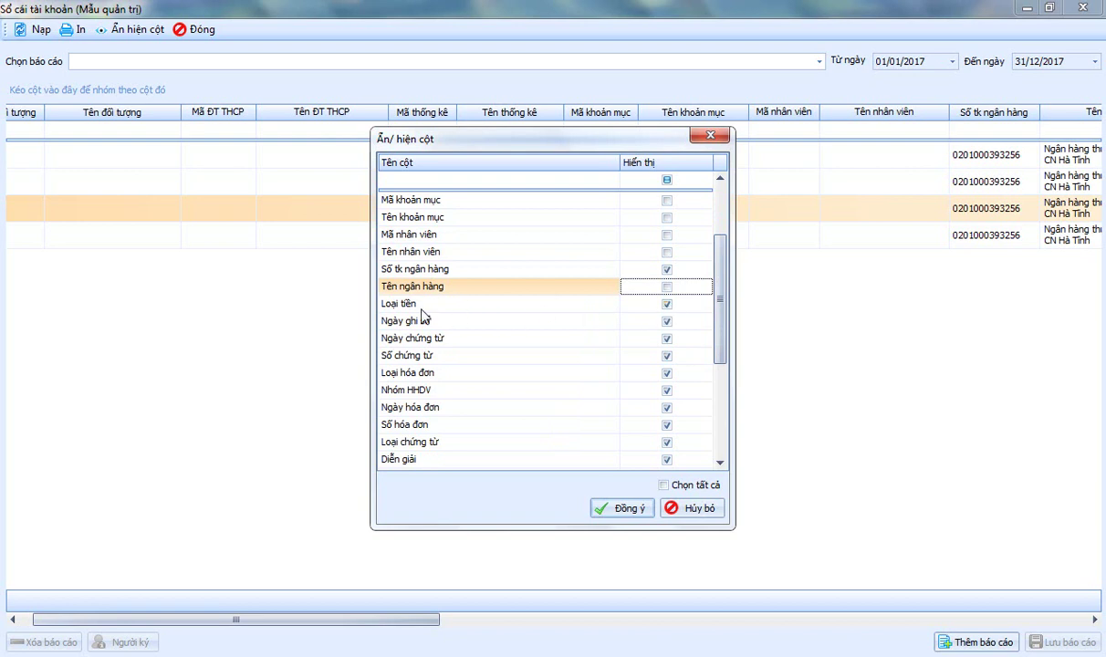
{"action": "left_click", "coordinate": [666, 321]}
{"action": "left_click", "coordinate": [667, 321]}
{"action": "left_click", "coordinate": [667, 339]}
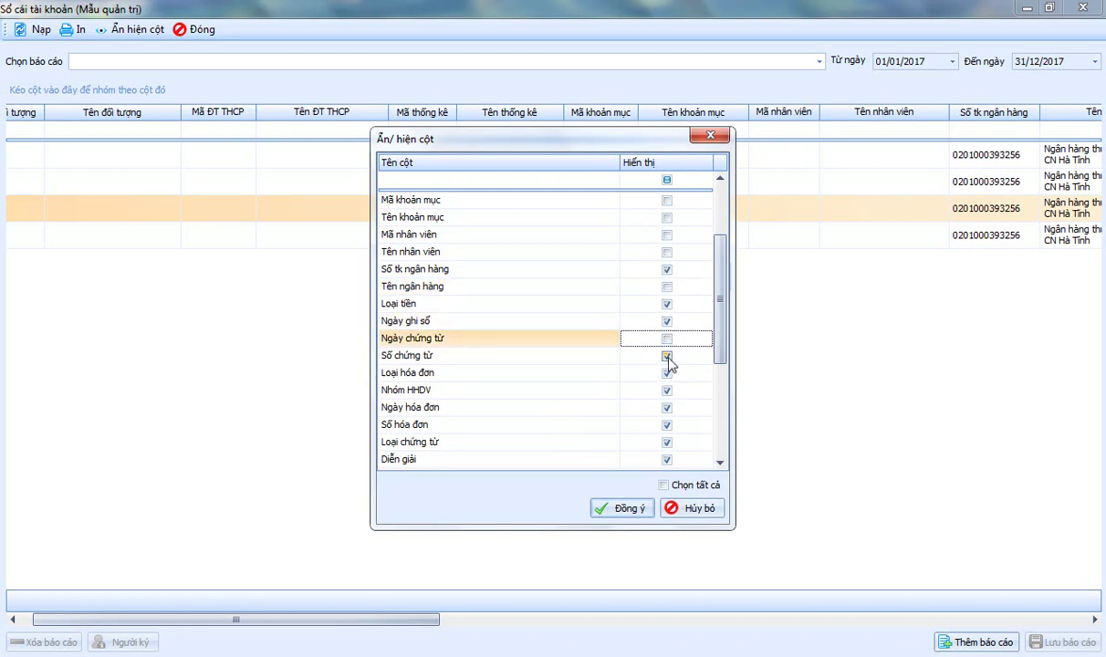
{"action": "left_click", "coordinate": [667, 357]}
{"action": "left_click", "coordinate": [668, 374]}
{"action": "left_click", "coordinate": [667, 390]}
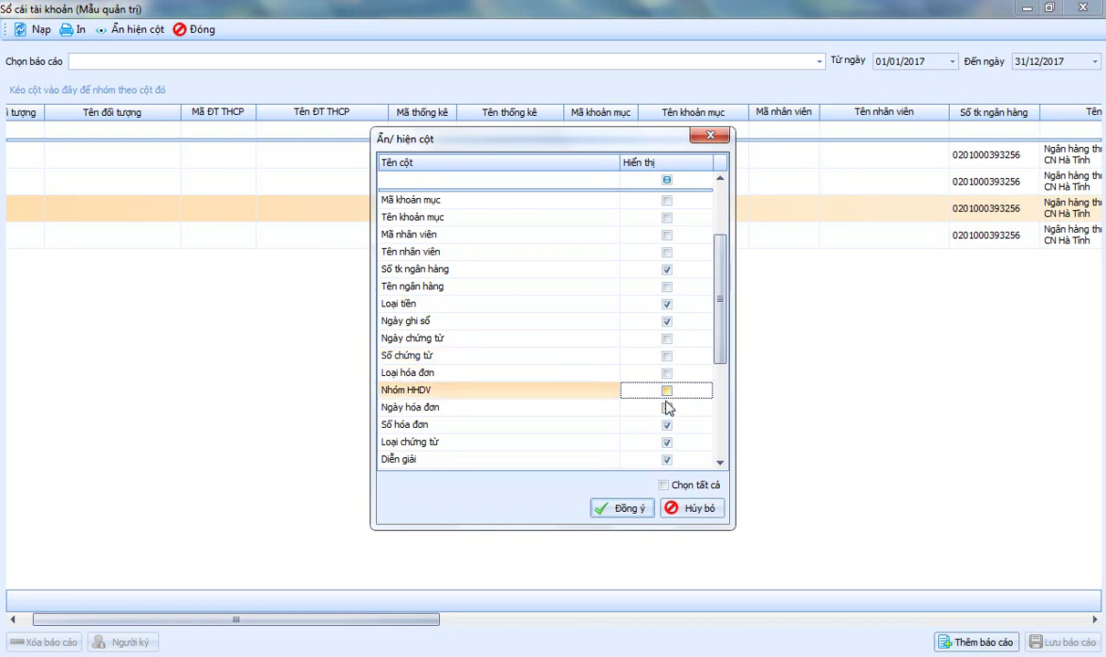
{"action": "left_click", "coordinate": [667, 408]}
{"action": "left_click", "coordinate": [667, 426]}
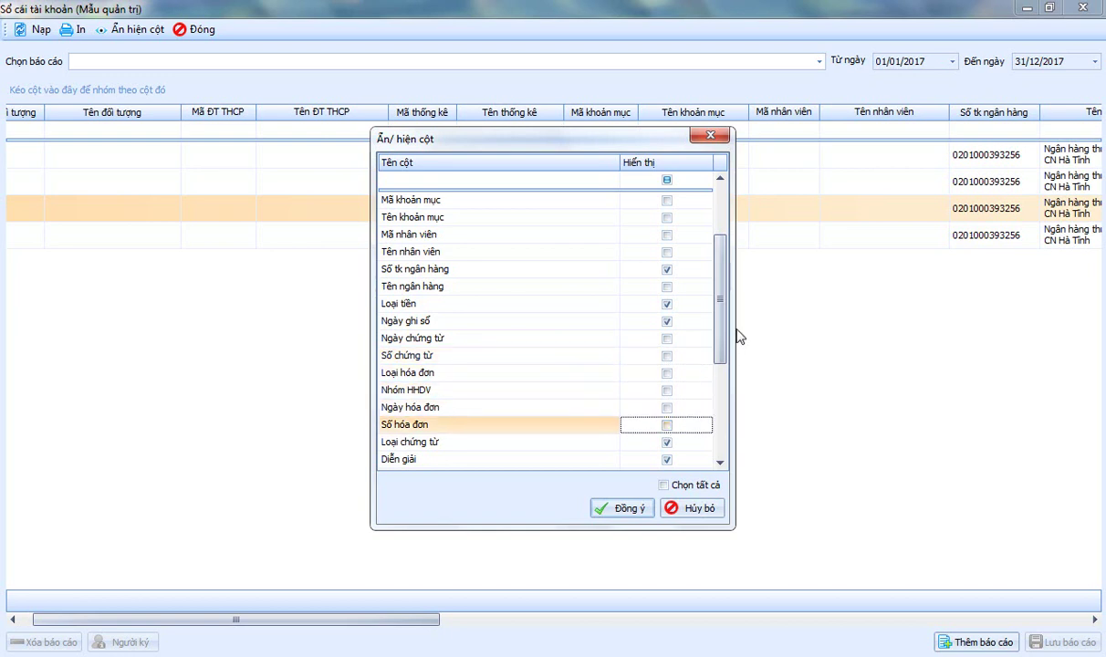
{"action": "scroll", "coordinate": [719, 401], "scroll_direction": "down", "scroll_amount": 4}
{"action": "left_click", "coordinate": [667, 269]}
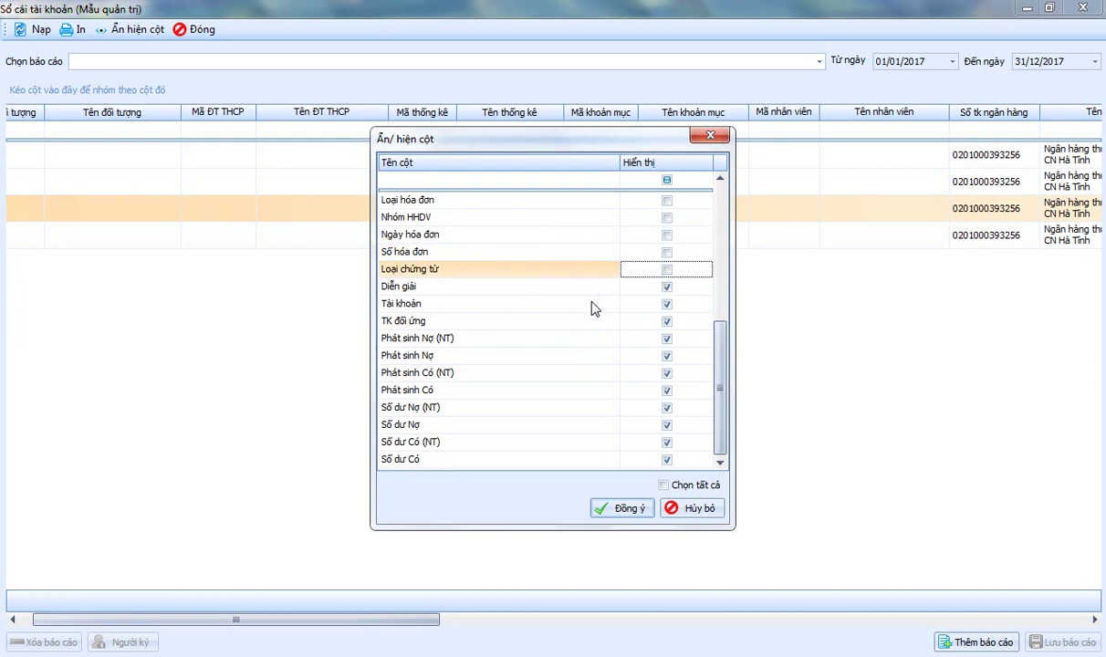
- Review the remaining account, amount and balance columns from Tài khoản to Số dư Có and apply the column selection
{"action": "left_click", "coordinate": [552, 303]}
{"action": "left_click", "coordinate": [527, 322]}
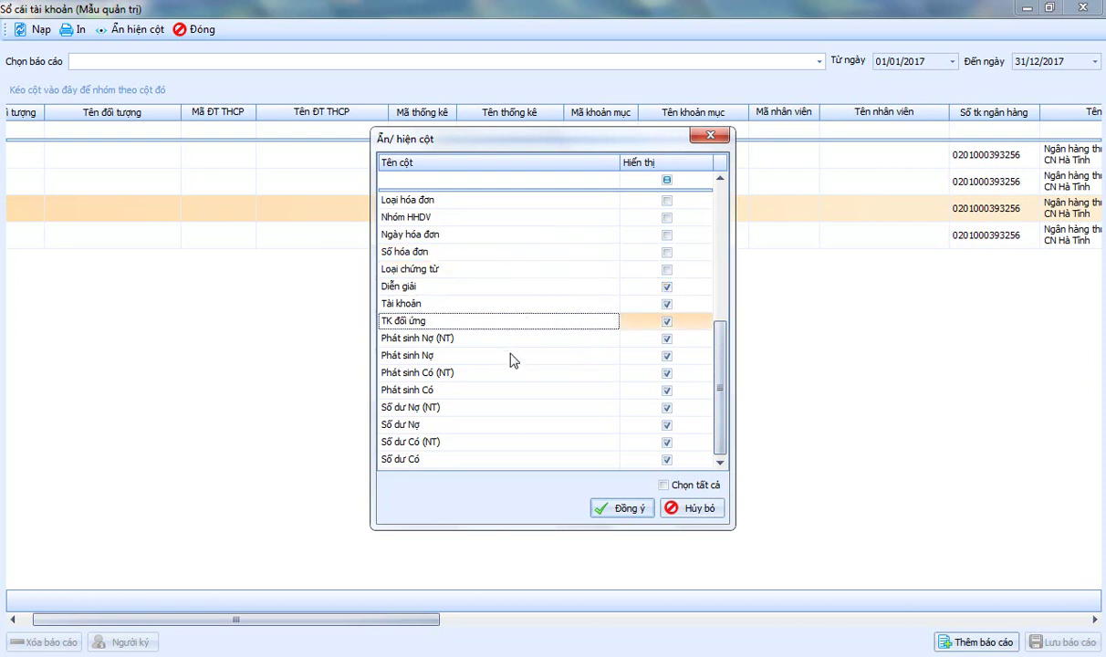
{"action": "left_click", "coordinate": [431, 340]}
{"action": "left_click", "coordinate": [452, 358]}
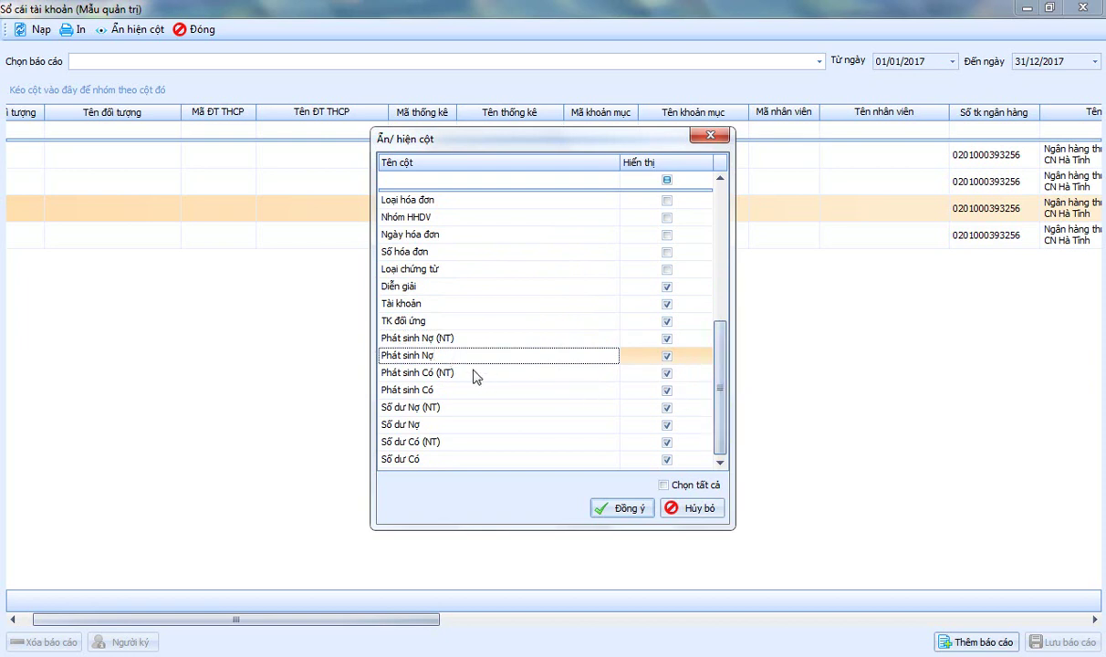
{"action": "left_click", "coordinate": [459, 391]}
{"action": "left_click", "coordinate": [448, 409]}
{"action": "left_click", "coordinate": [440, 426]}
{"action": "left_click", "coordinate": [436, 444]}
{"action": "left_click", "coordinate": [429, 459]}
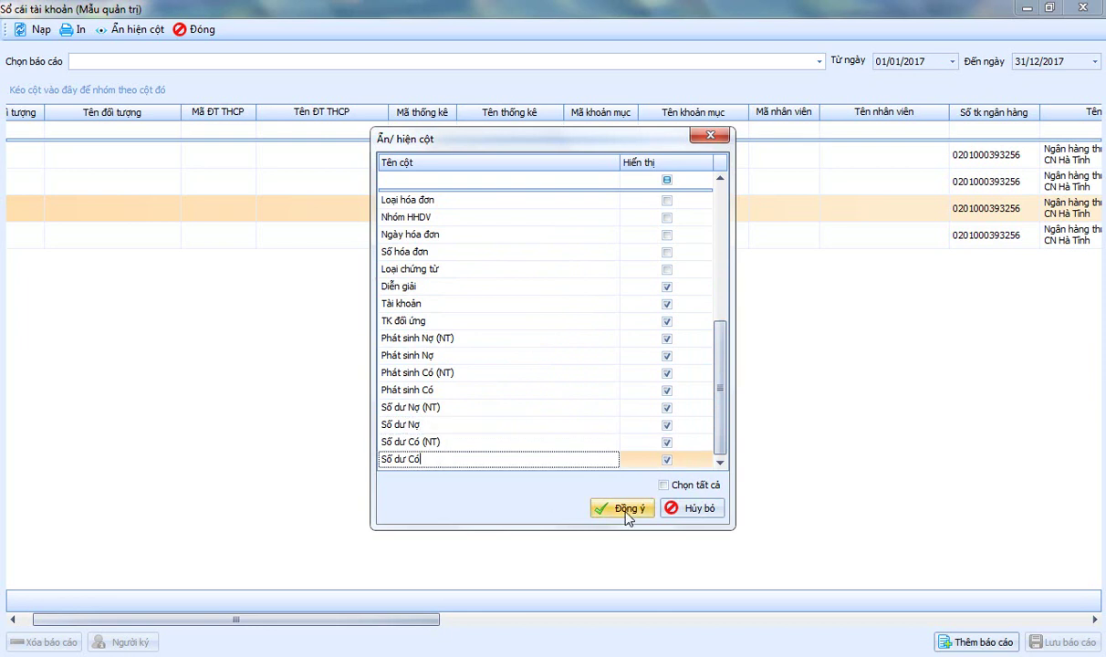
{"action": "left_click_drag", "start_coordinate": [724, 375], "coordinate": [718, 401]}
{"action": "left_click", "coordinate": [594, 509]}
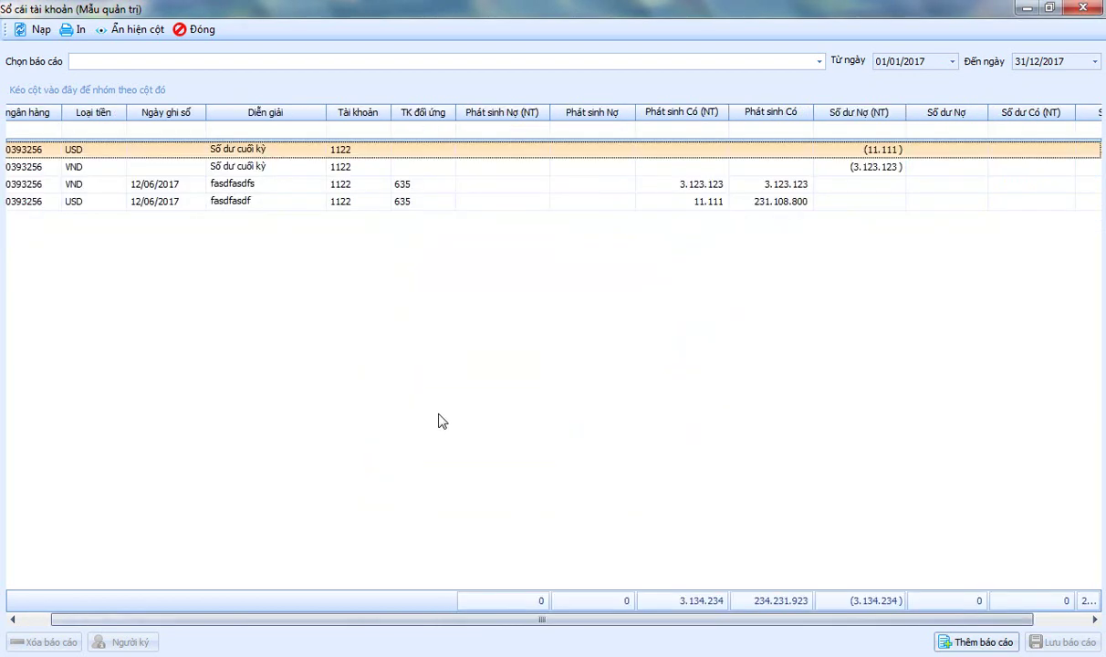
- Check the reduced ledger layout and hide the Loại tiền column
{"action": "left_click_drag", "start_coordinate": [537, 622], "coordinate": [688, 618]}
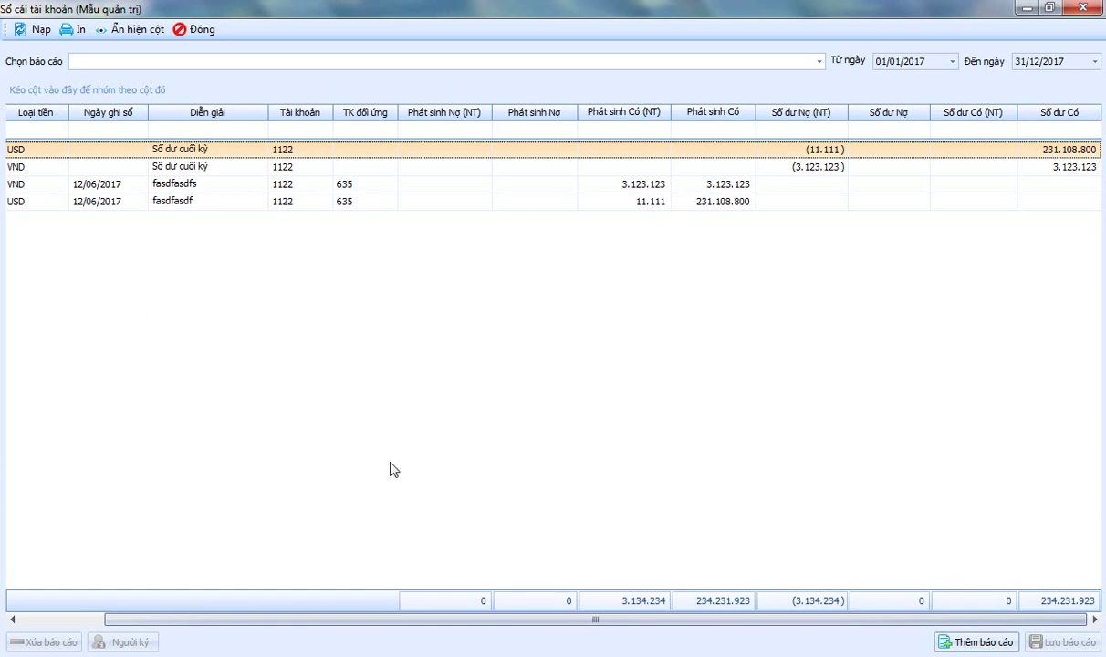
{"action": "left_click_drag", "start_coordinate": [575, 624], "coordinate": [415, 624]}
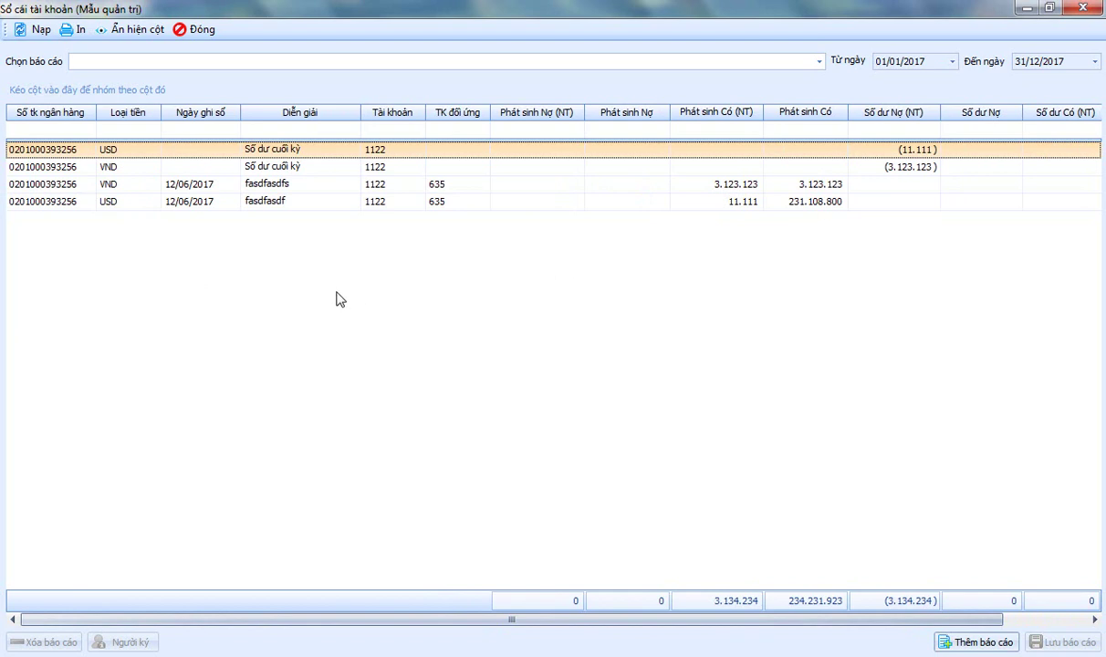
{"action": "right_click", "coordinate": [197, 234]}
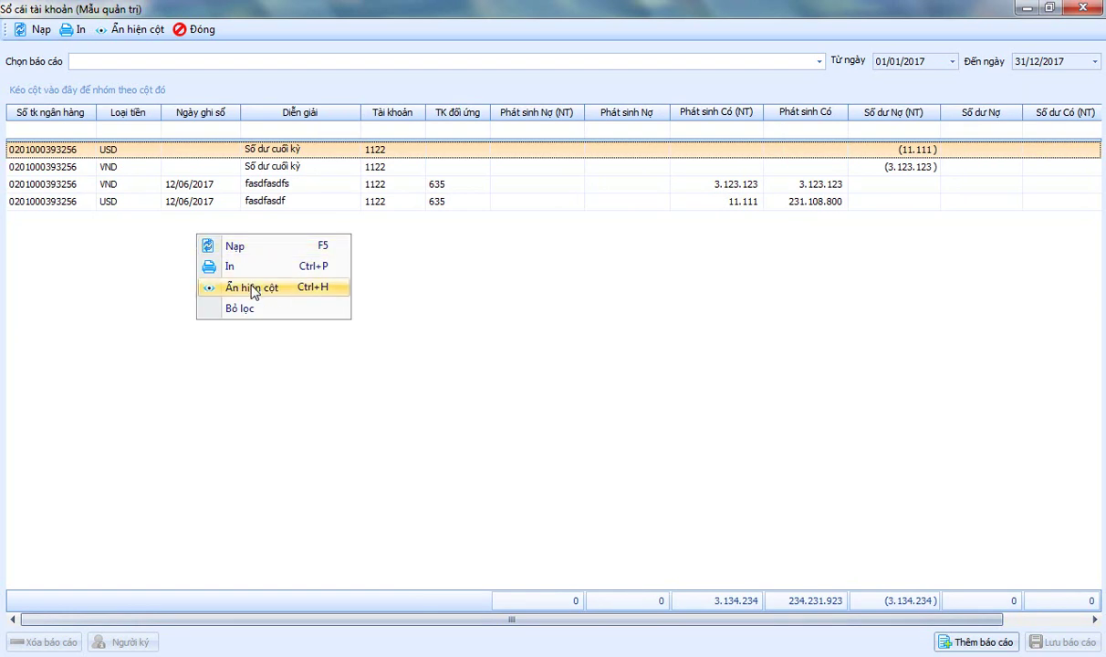
{"action": "left_click", "coordinate": [254, 290]}
{"action": "scroll", "coordinate": [728, 308], "scroll_direction": "down", "scroll_amount": 2}
{"action": "left_click_drag", "start_coordinate": [727, 302], "coordinate": [728, 353]}
{"action": "left_click", "coordinate": [667, 218]}
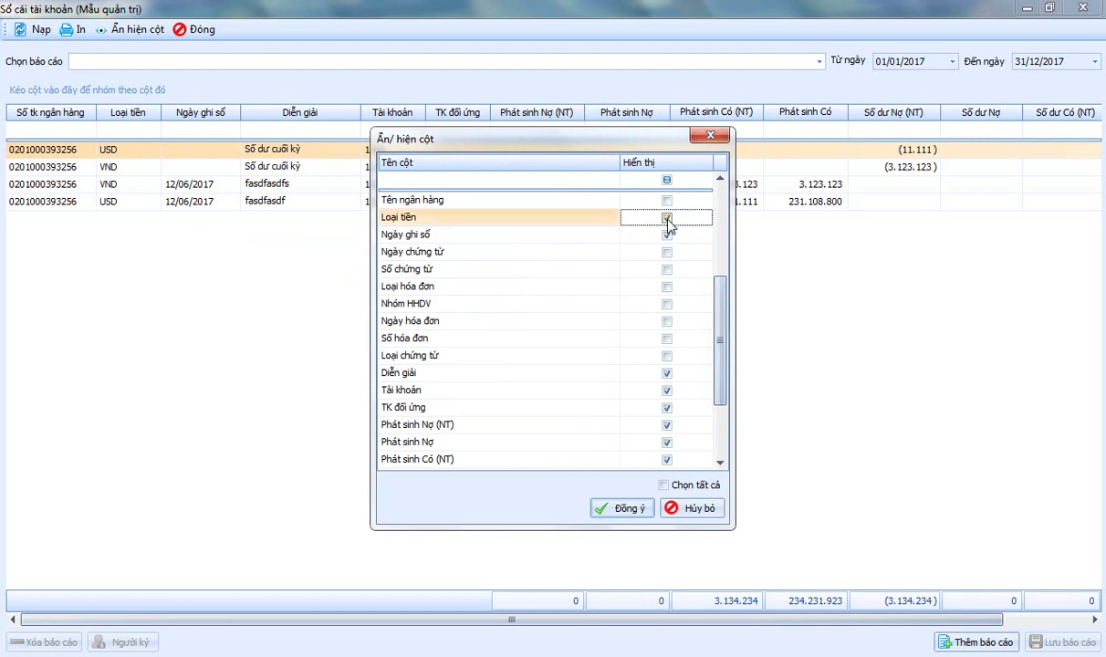
{"action": "left_click", "coordinate": [613, 508]}
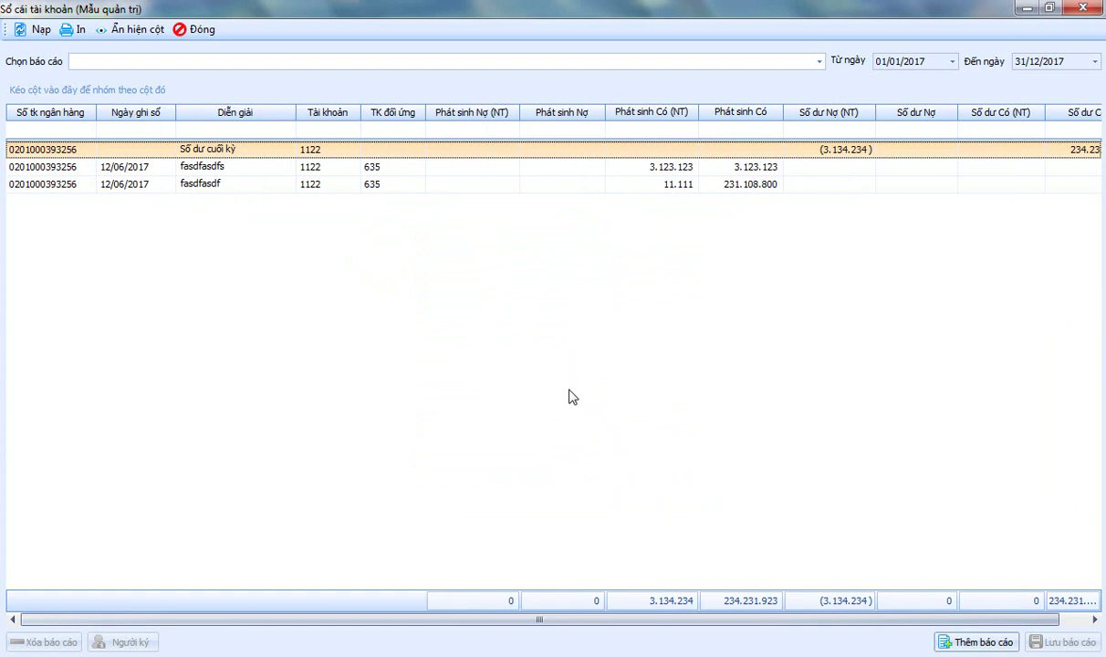
- Hide the foreign-currency columns Phát sinh Nợ (NT), Phát sinh Có (NT), Số dư Nợ (NT) and Số dư Có (NT)
{"action": "left_click_drag", "start_coordinate": [642, 620], "coordinate": [730, 620]}
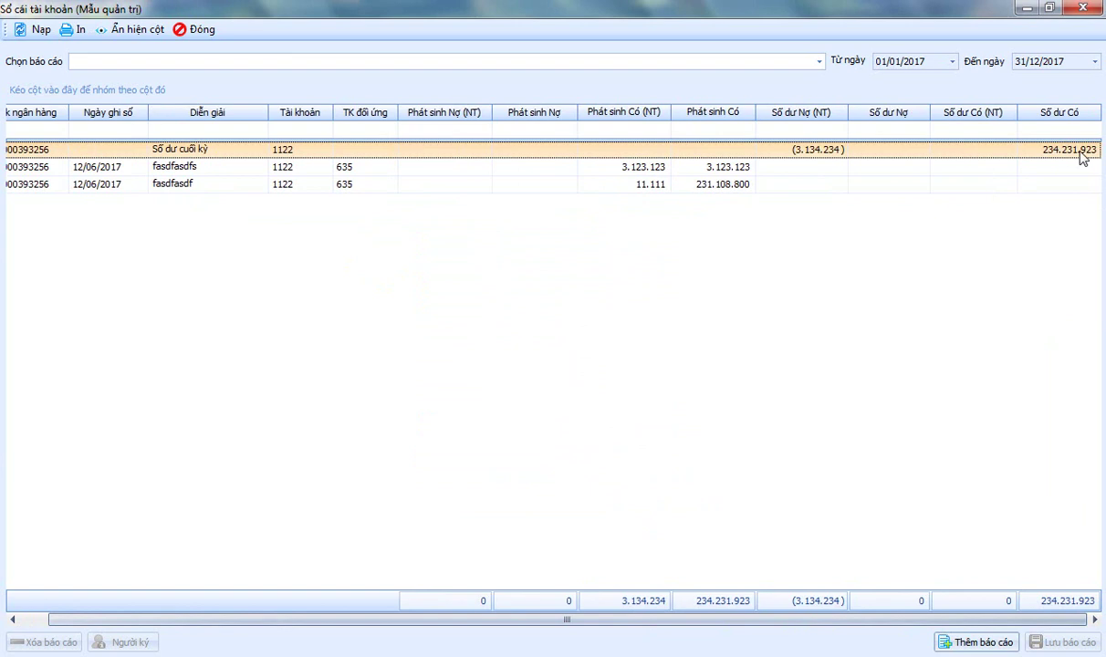
{"action": "right_click", "coordinate": [525, 252]}
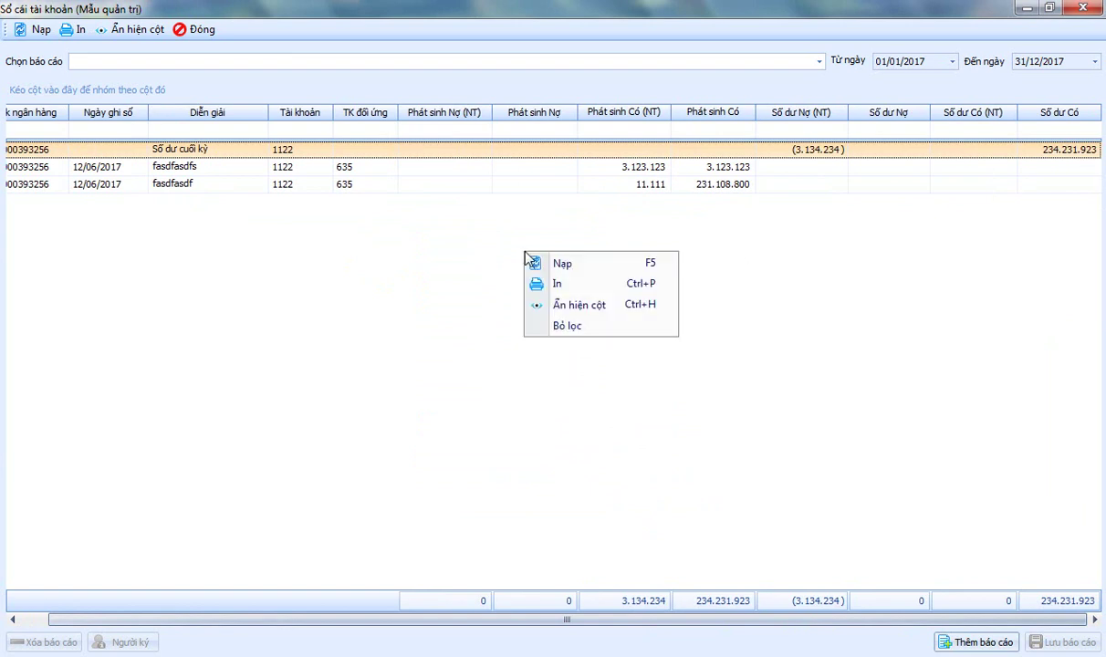
{"action": "left_click", "coordinate": [572, 313]}
{"action": "left_click_drag", "start_coordinate": [721, 240], "coordinate": [722, 390]}
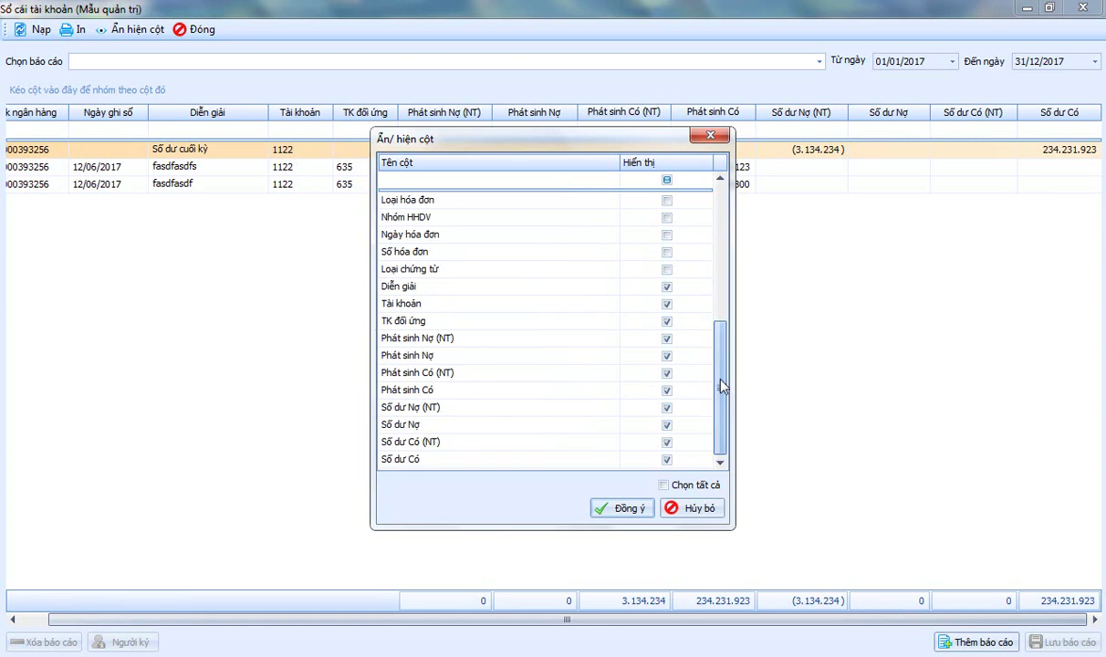
{"action": "left_click", "coordinate": [666, 339]}
{"action": "left_click", "coordinate": [667, 338]}
{"action": "left_click", "coordinate": [667, 372]}
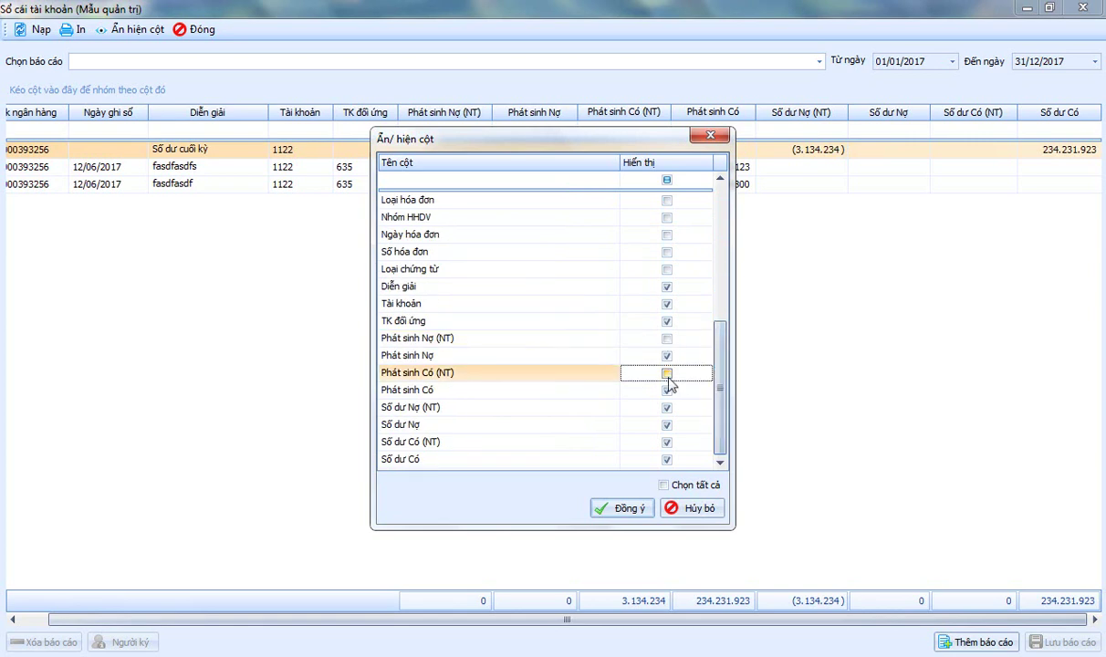
{"action": "left_click", "coordinate": [667, 407]}
{"action": "left_click", "coordinate": [667, 441]}
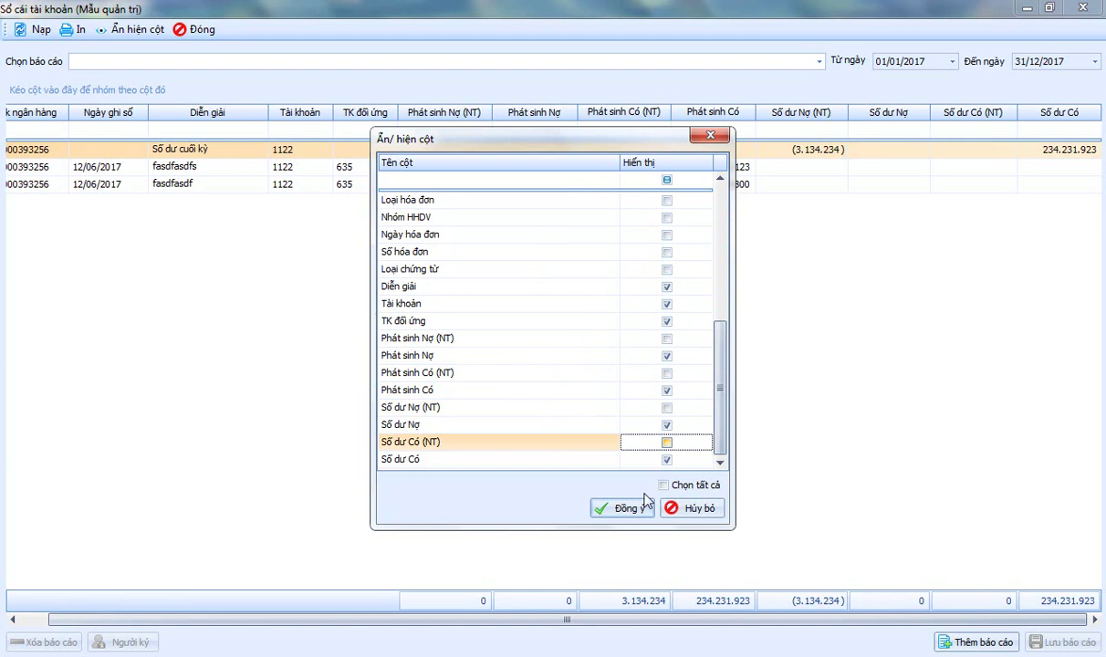
{"action": "left_click", "coordinate": [620, 509]}
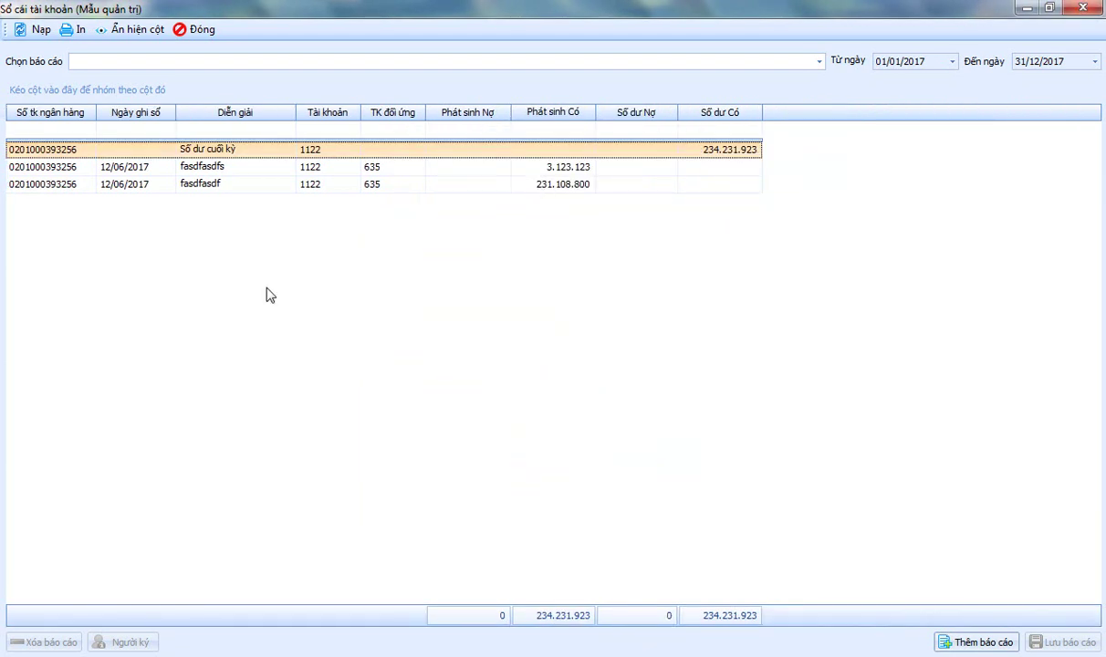
- Group the ledger rows by the Số tk ngân hàng column
{"action": "left_click", "coordinate": [68, 168]}
{"action": "left_click", "coordinate": [66, 183]}
{"action": "left_click", "coordinate": [71, 151]}
{"action": "left_click", "coordinate": [71, 186]}
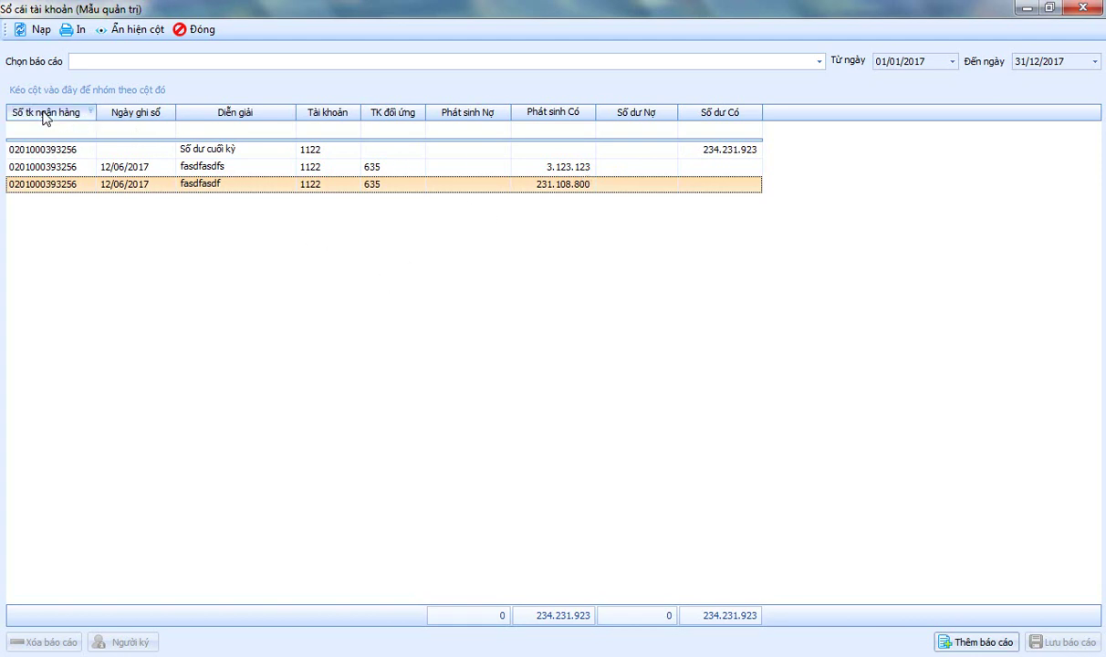
{"action": "left_click_drag", "start_coordinate": [47, 113], "coordinate": [89, 97]}
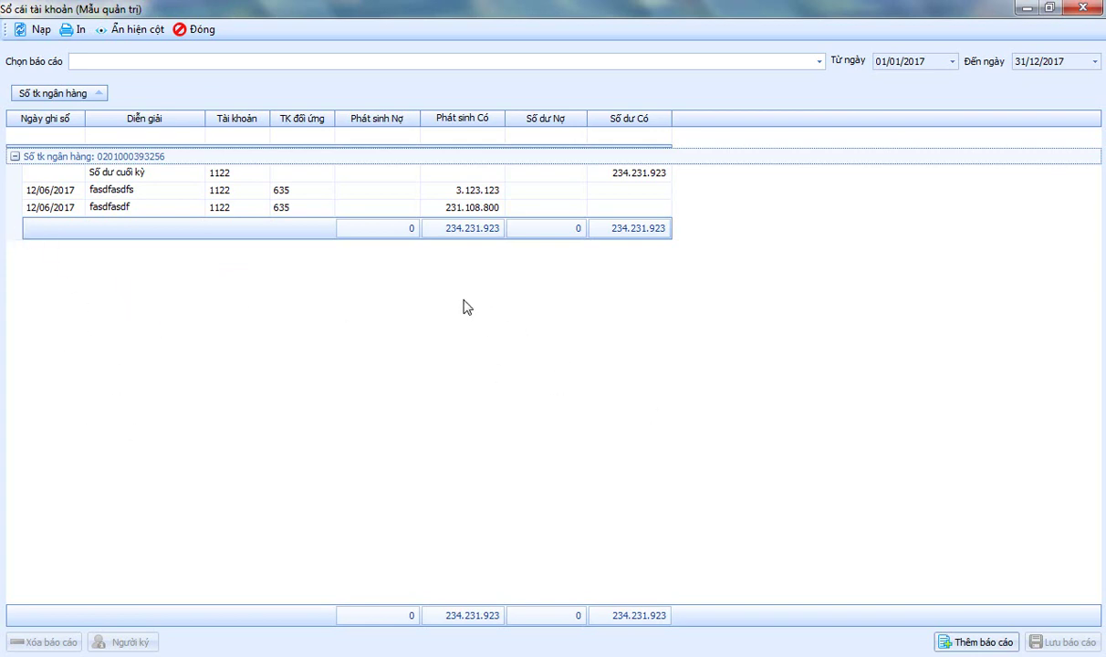
- Save the current layout as a new report titled "Báo cáo số dư tài khoản ngân hàng"
{"action": "left_click", "coordinate": [980, 642]}
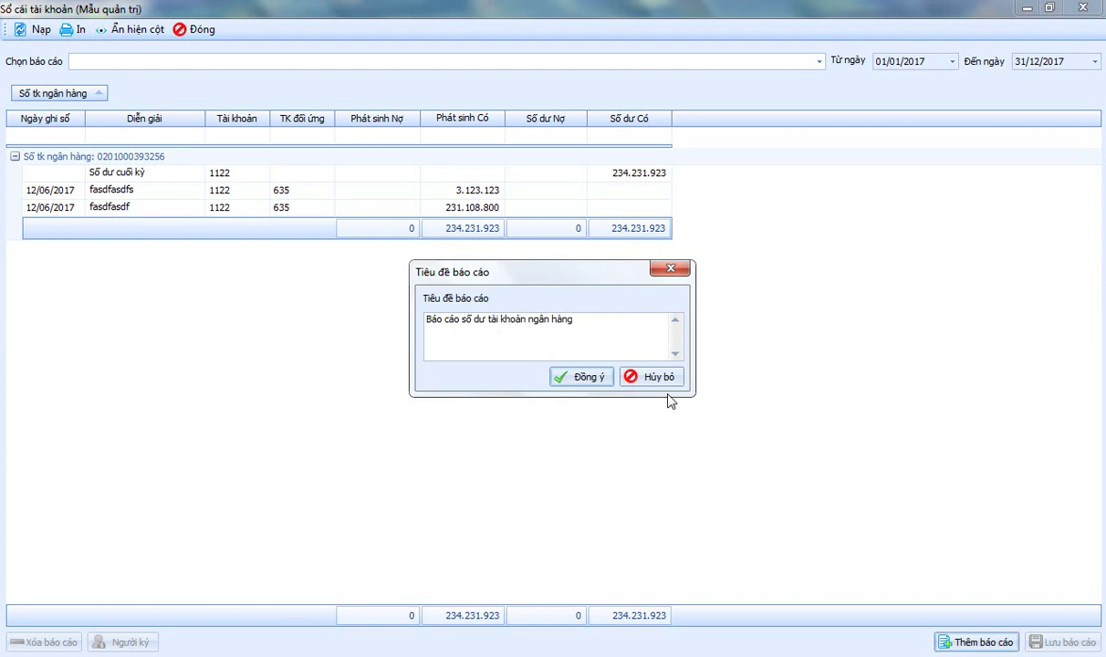
{"action": "left_click", "coordinate": [601, 380]}
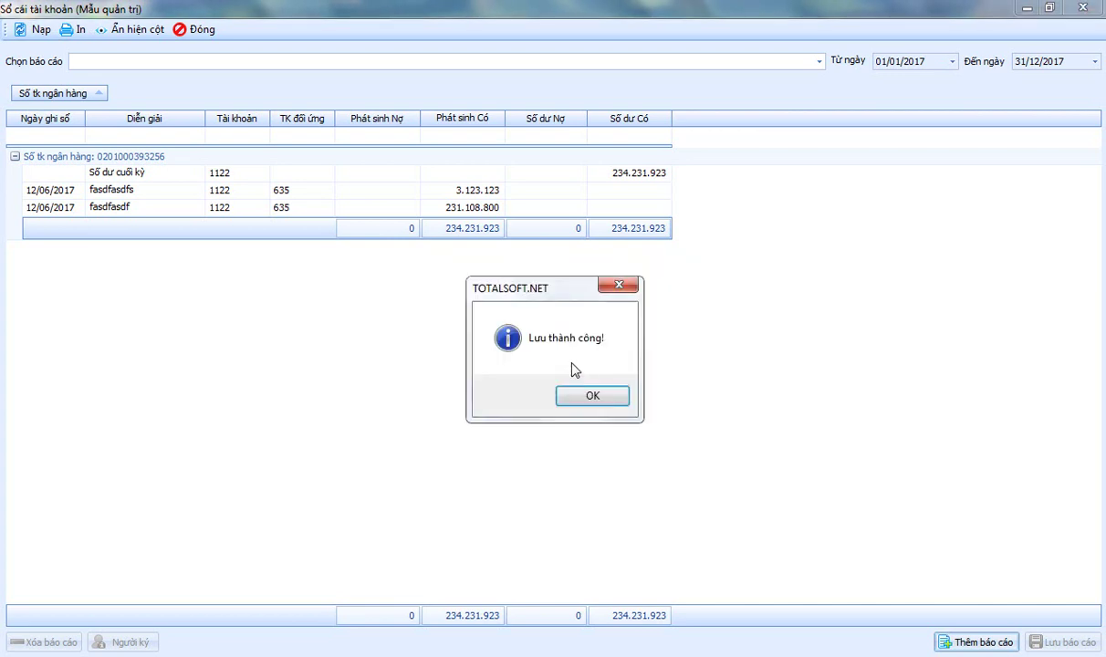
{"action": "left_click", "coordinate": [589, 401]}
{"action": "left_click", "coordinate": [203, 63]}
{"action": "left_click", "coordinate": [203, 63]}
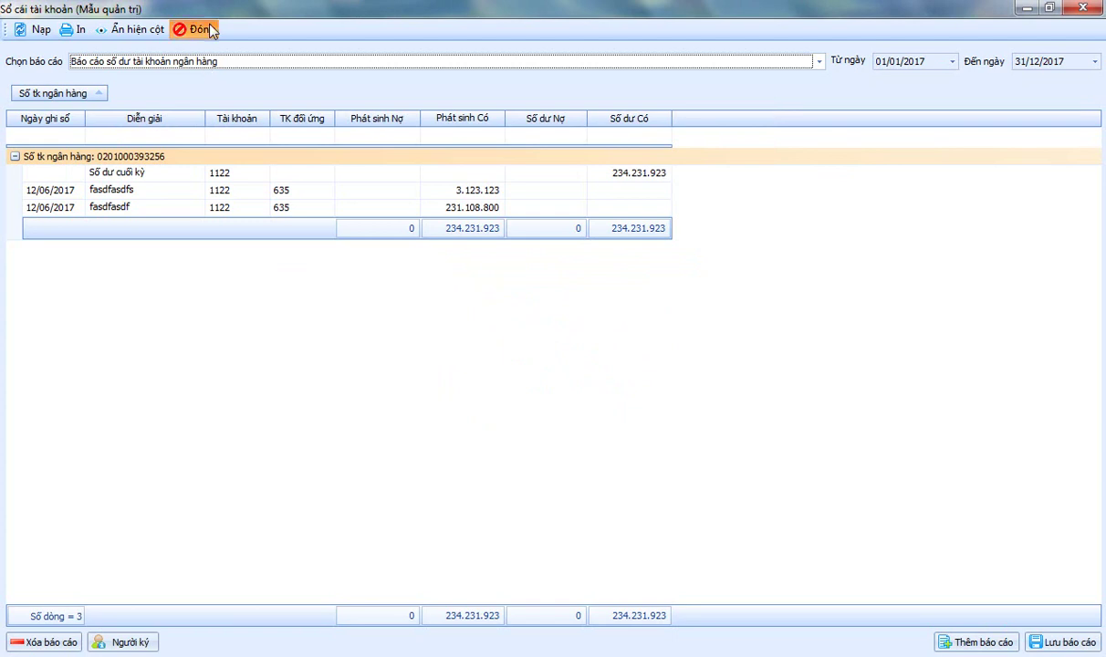
- Close the ledger and run "Sổ cái tài khoản (Mẫu quản trị)" again for account 1122
{"action": "left_click", "coordinate": [197, 29]}
{"action": "double_click", "coordinate": [155, 345]}
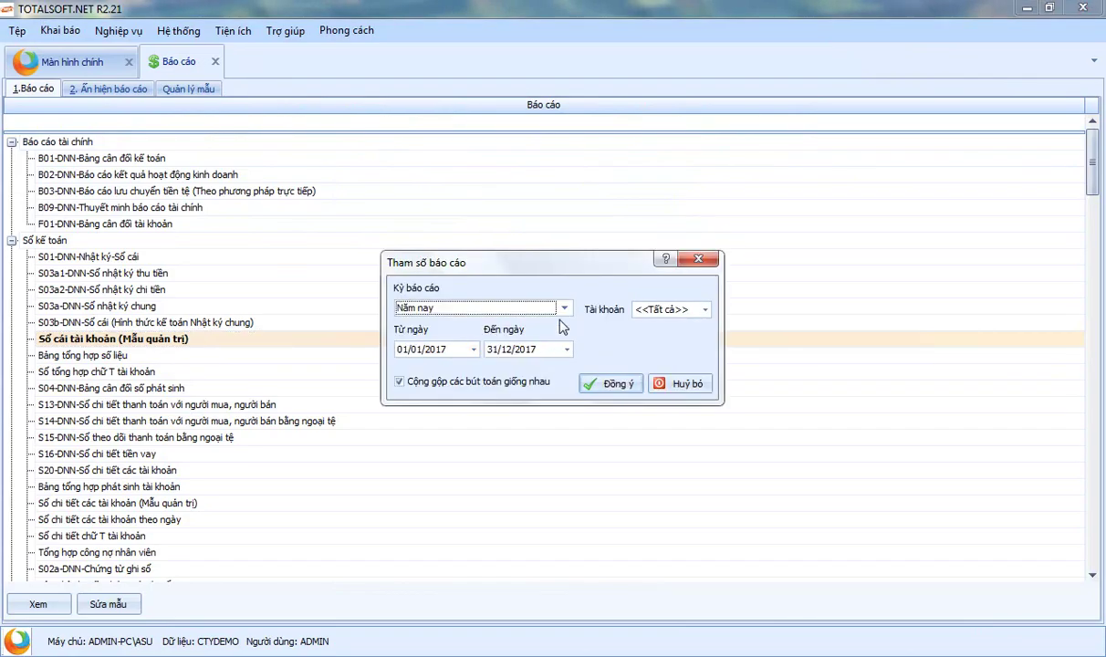
{"action": "key", "text": "Tab"}
{"action": "type", "text": "1122"}
{"action": "left_click", "coordinate": [630, 384]}
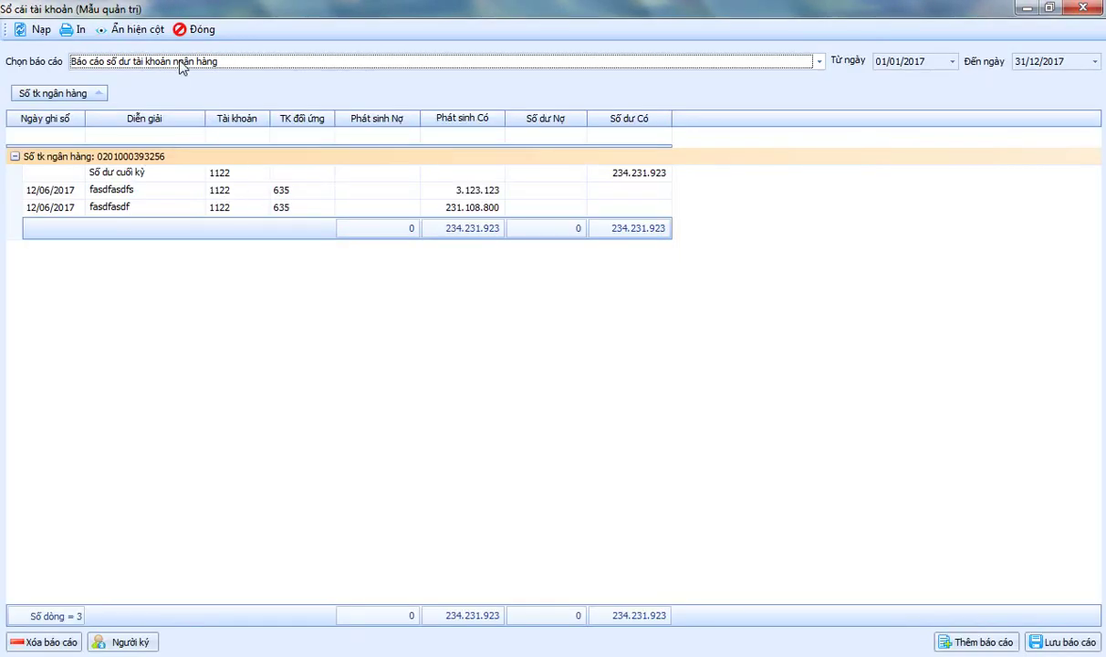
- Open the print preview of the bank account balance report and enlarge it to check all columns across the page
{"action": "left_click", "coordinate": [182, 68]}
{"action": "left_click", "coordinate": [226, 260]}
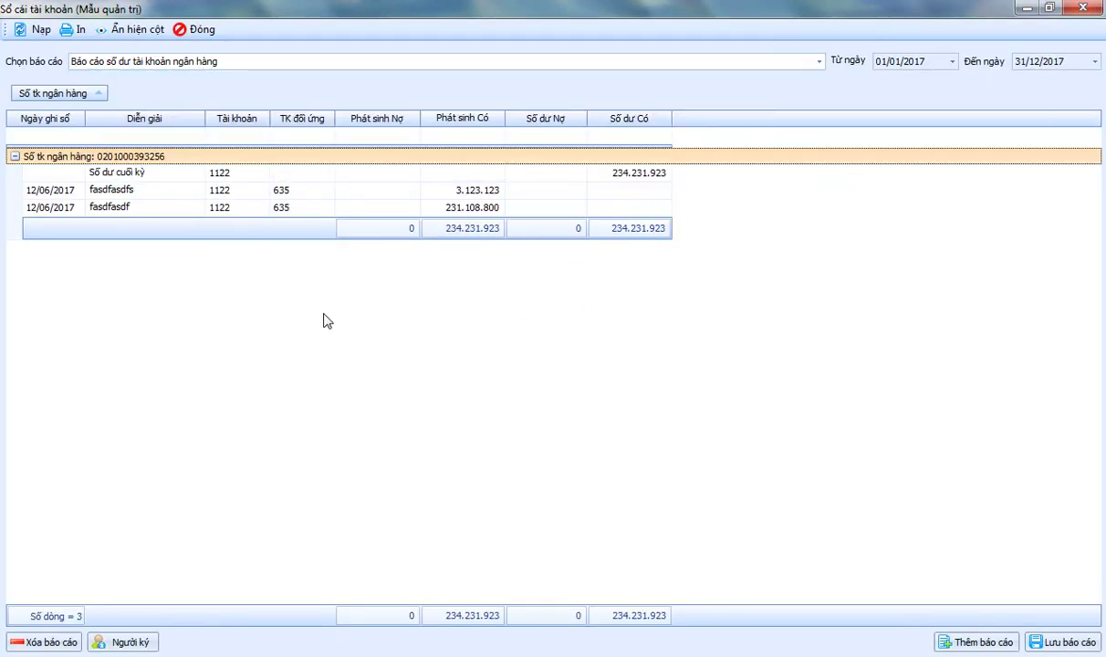
{"action": "left_click", "coordinate": [73, 29]}
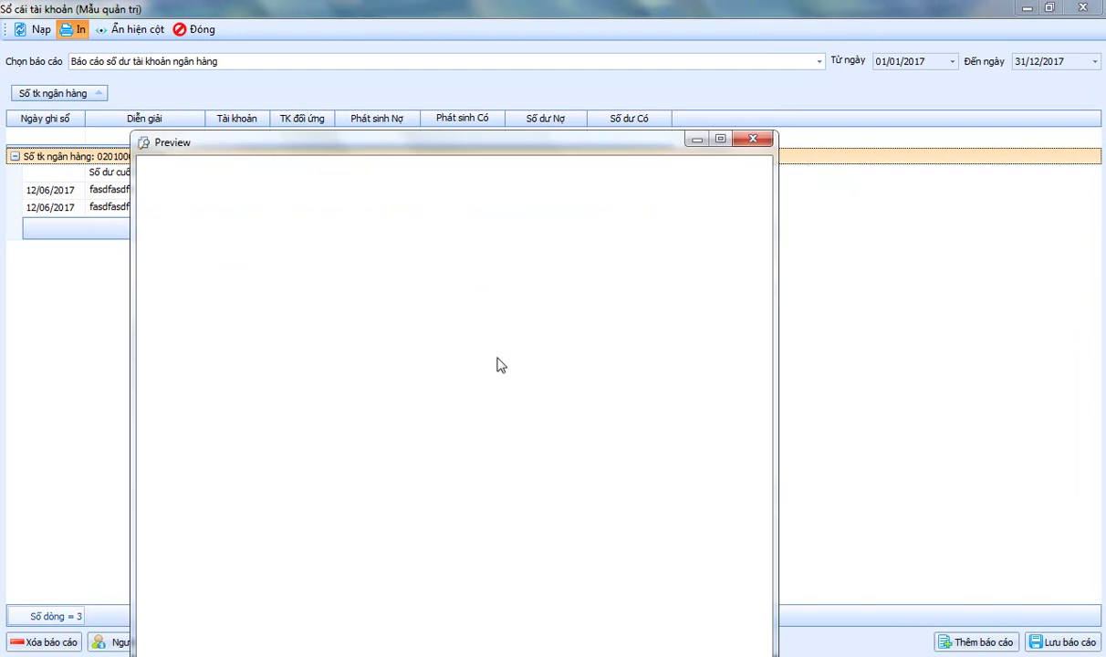
{"action": "left_click_drag", "start_coordinate": [486, 135], "coordinate": [495, 71]}
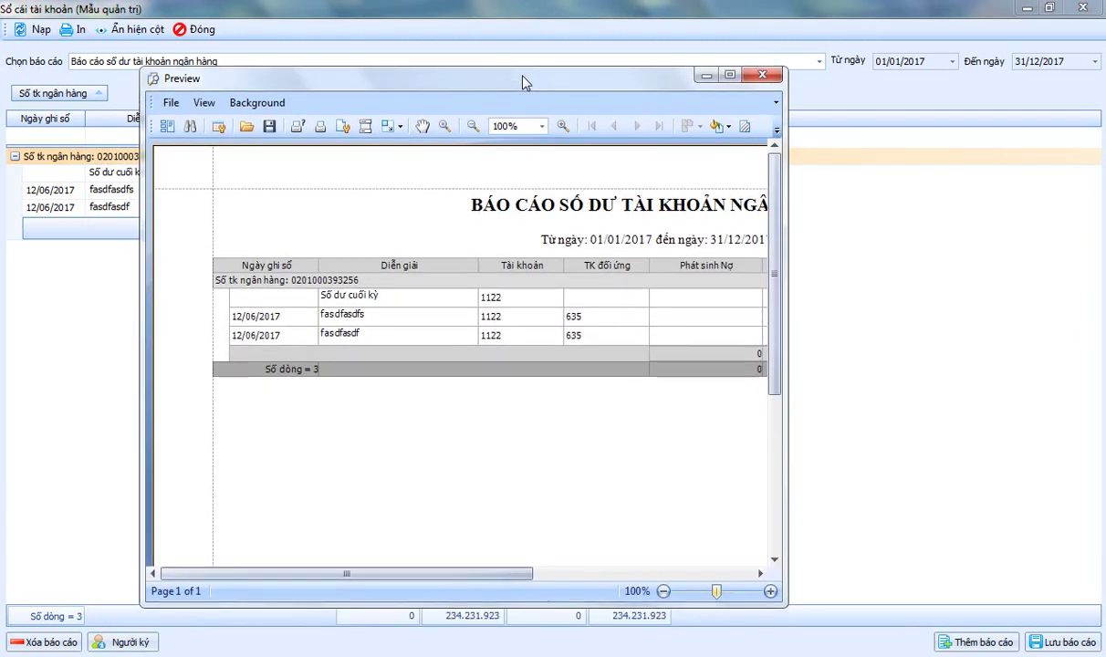
{"action": "left_click_drag", "start_coordinate": [787, 338], "coordinate": [1099, 348]}
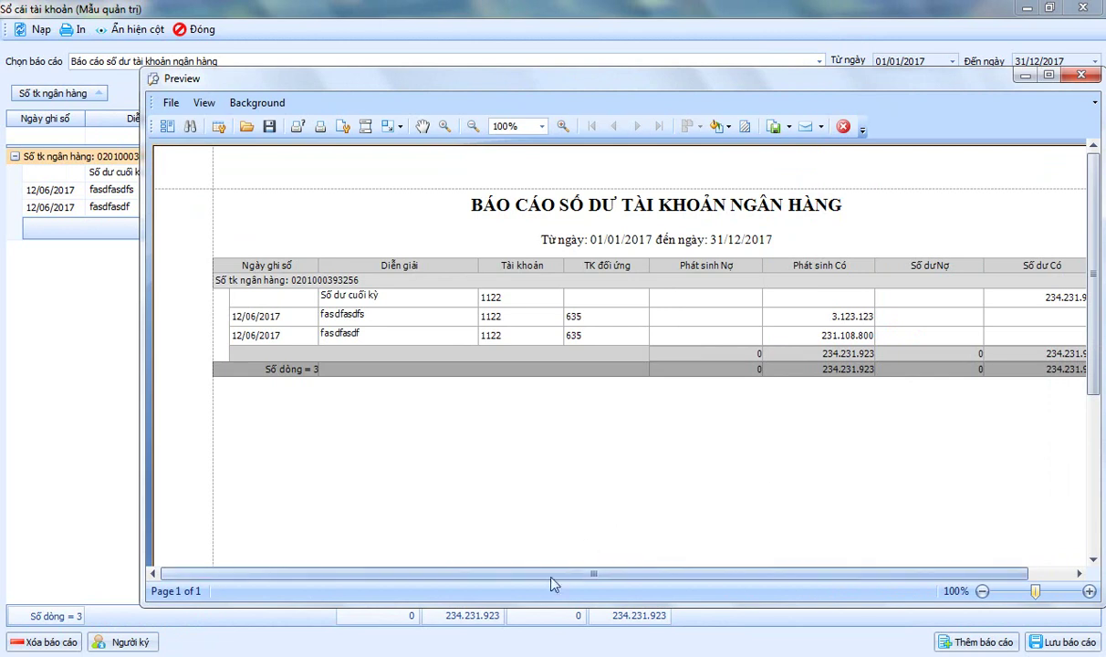
{"action": "left_click_drag", "start_coordinate": [570, 578], "coordinate": [786, 583]}
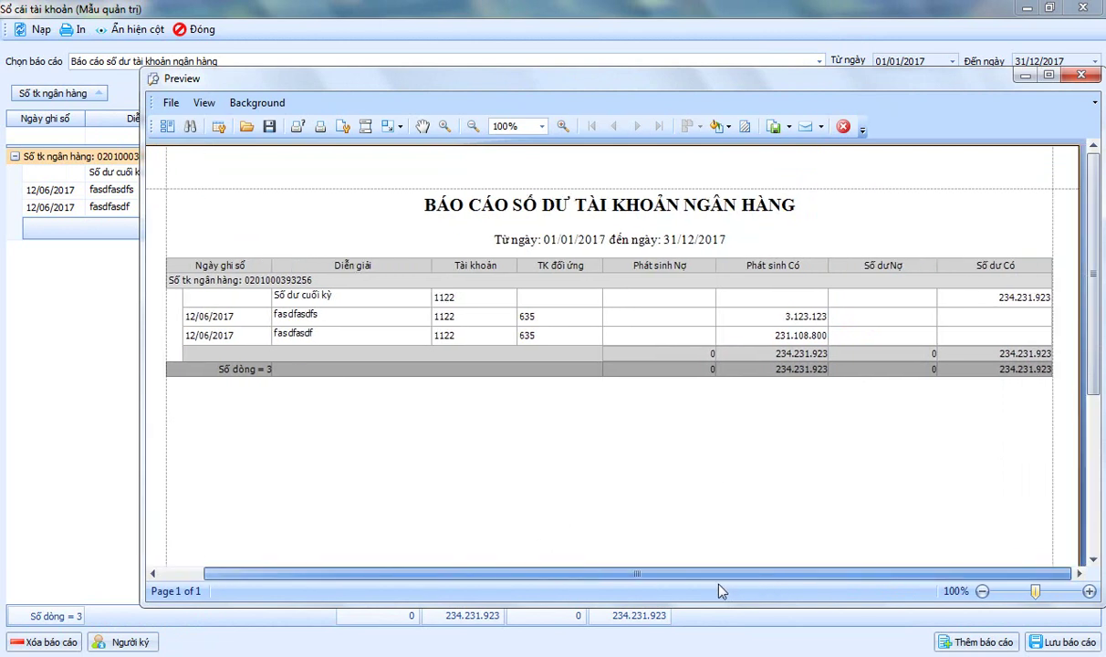
- Review the document export formats offered in the print preview, and close the preview
{"action": "left_click", "coordinate": [171, 104]}
{"action": "mouse_move", "coordinate": [187, 197]}
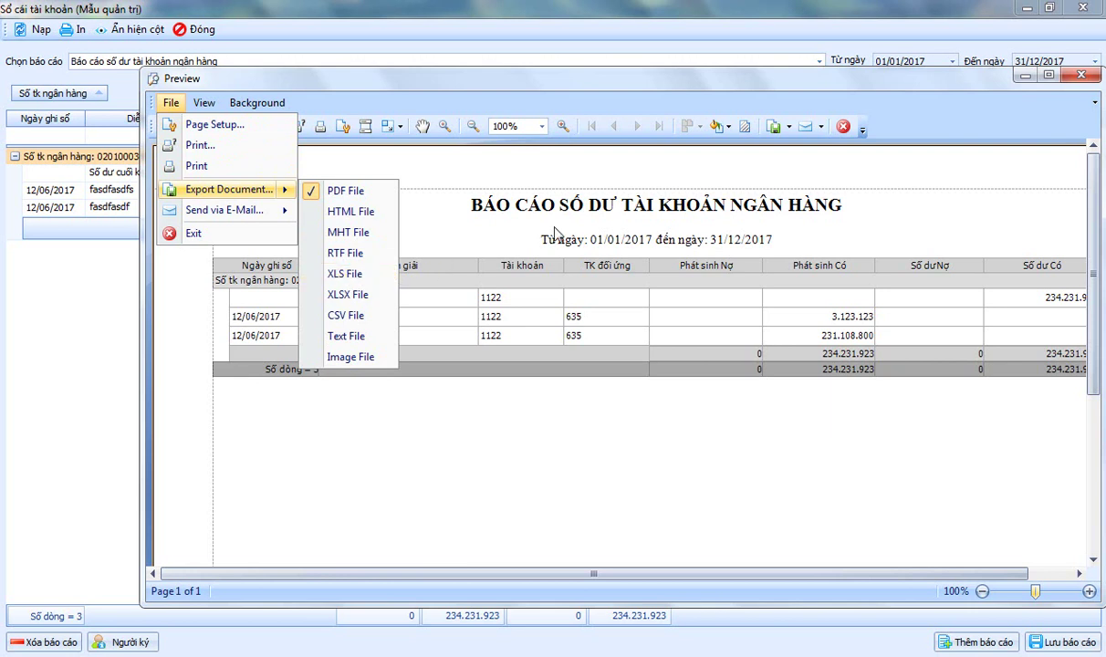
{"action": "left_click", "coordinate": [578, 229]}
{"action": "left_click_drag", "start_coordinate": [595, 575], "coordinate": [650, 577]}
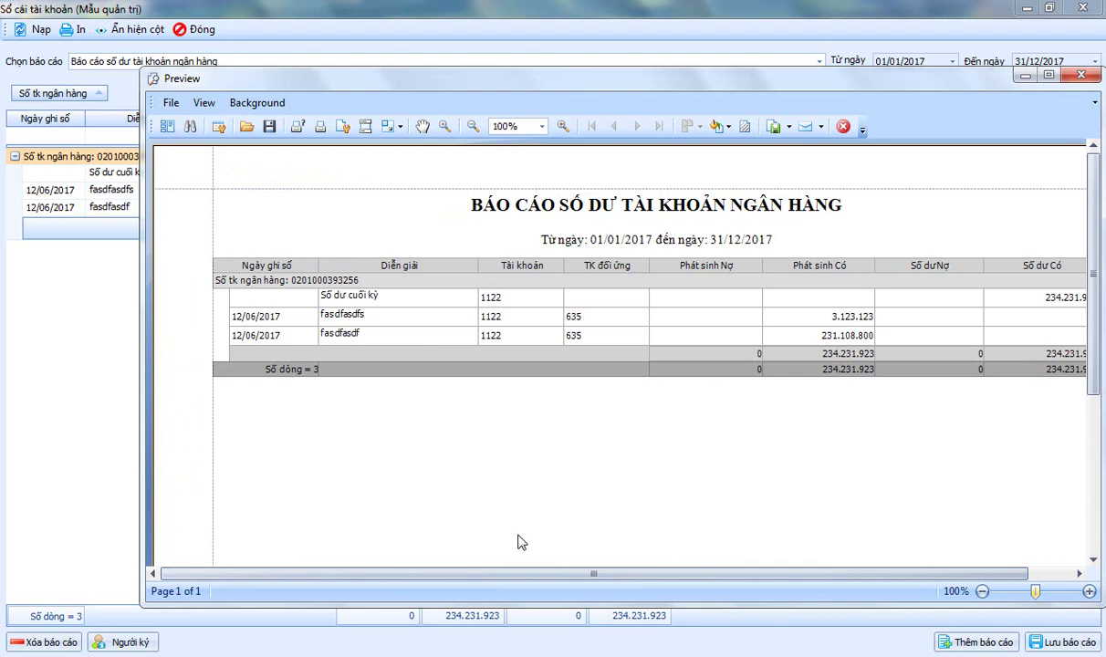
{"action": "left_click", "coordinate": [1081, 75]}
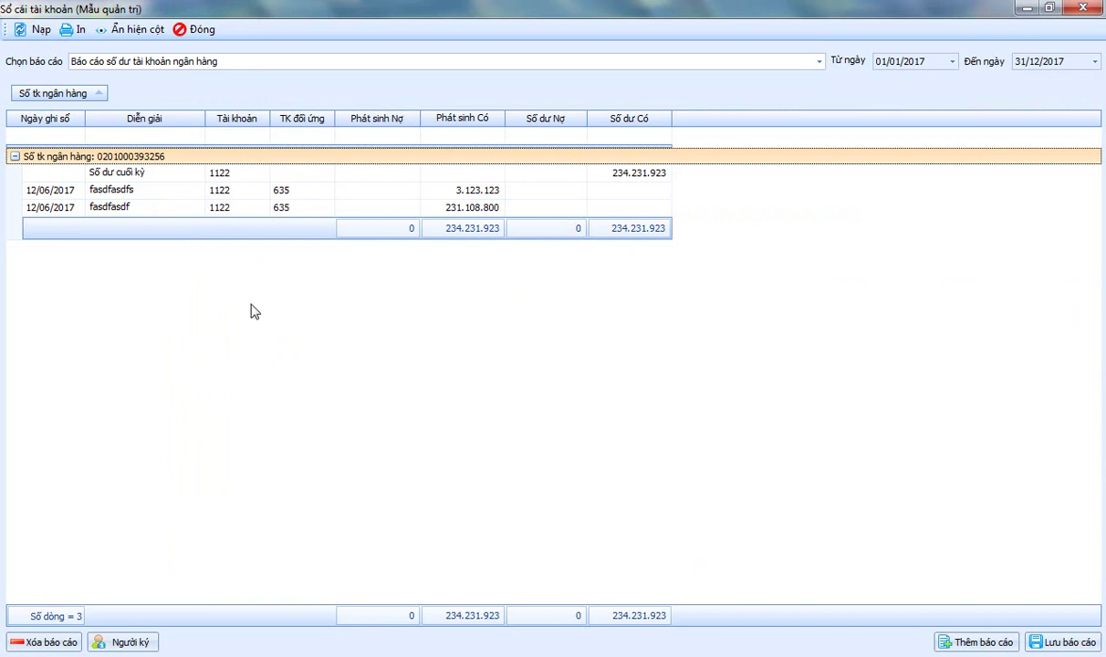
- Show the Tên đối tượng column in the ledger and place it between Ngày ghi số and Diễn giải
{"action": "right_click", "coordinate": [239, 251]}
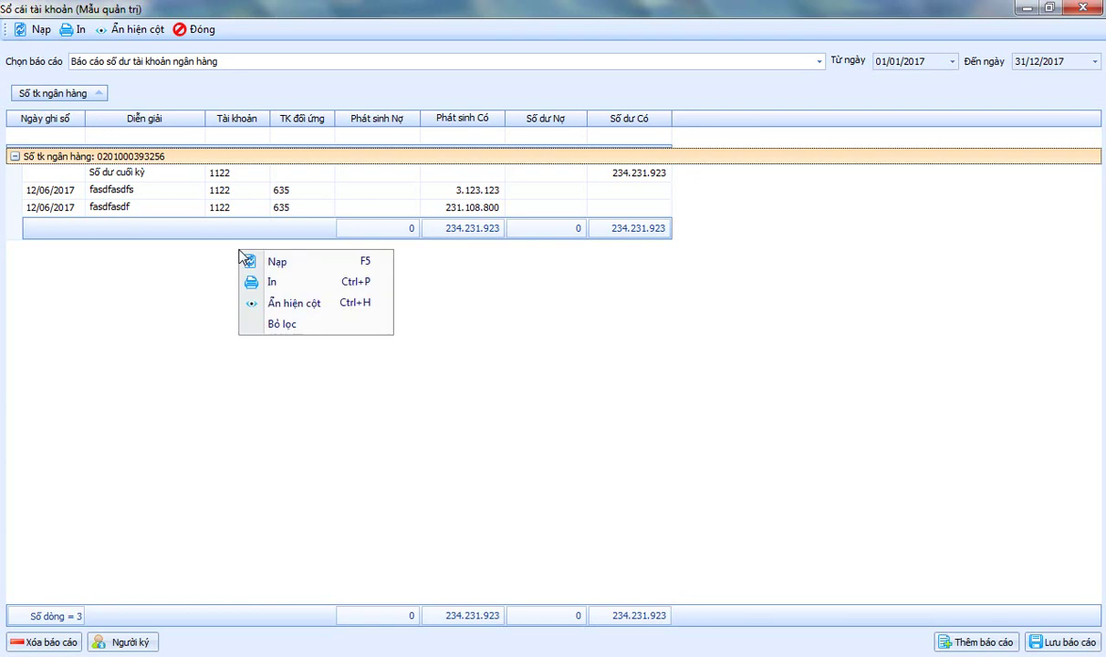
{"action": "left_click", "coordinate": [296, 311]}
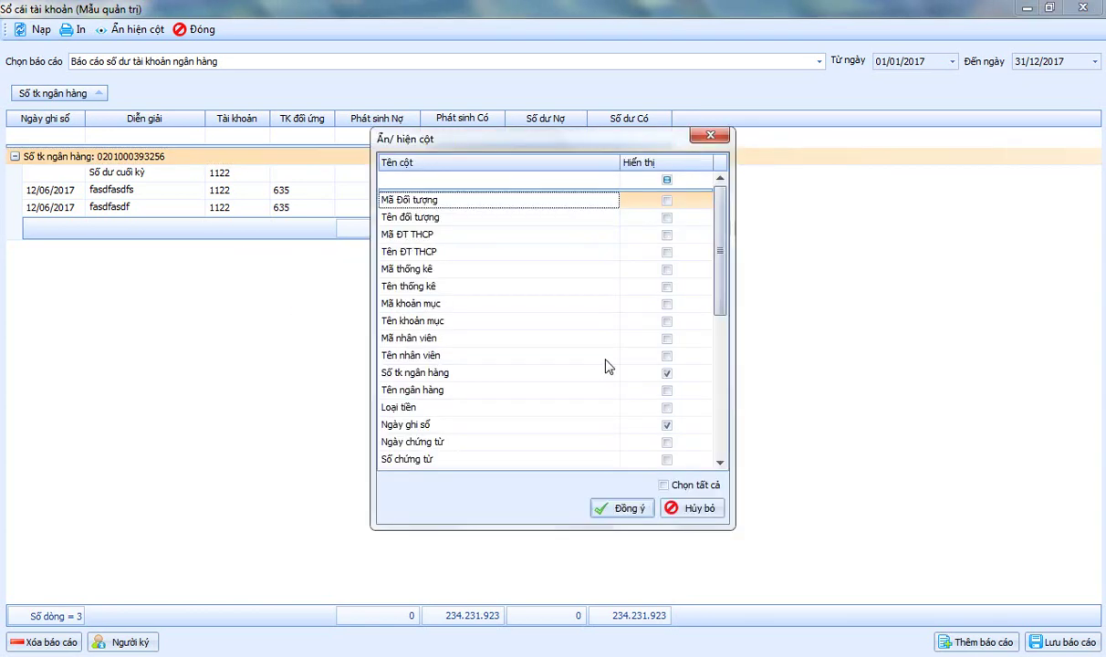
{"action": "left_click_drag", "start_coordinate": [723, 252], "coordinate": [721, 438]}
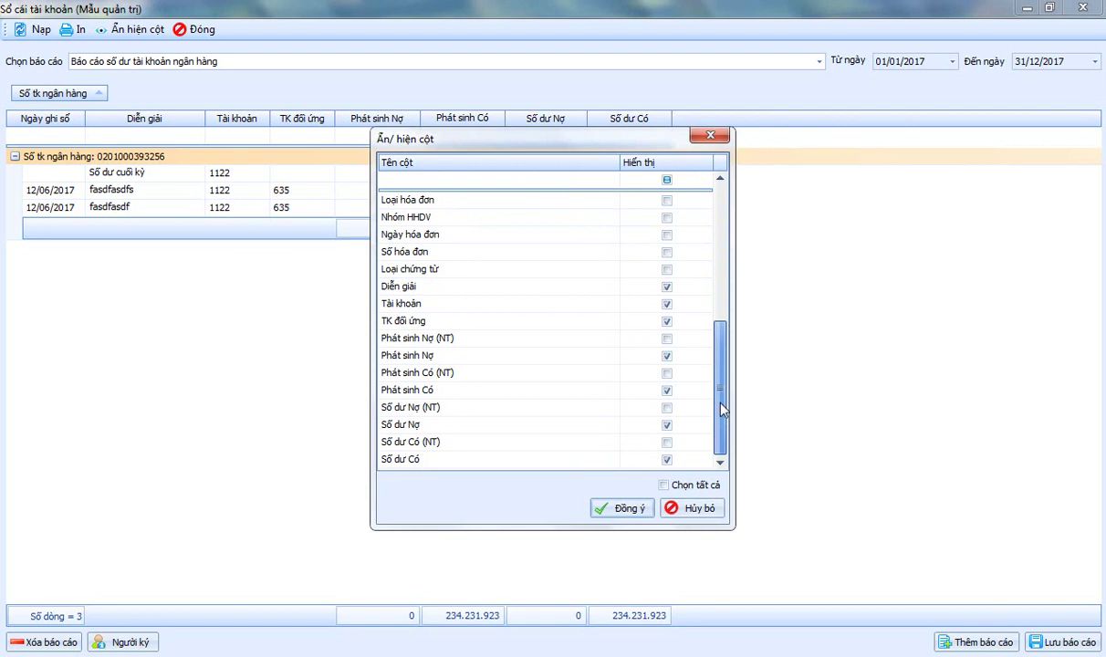
{"action": "left_click", "coordinate": [417, 287]}
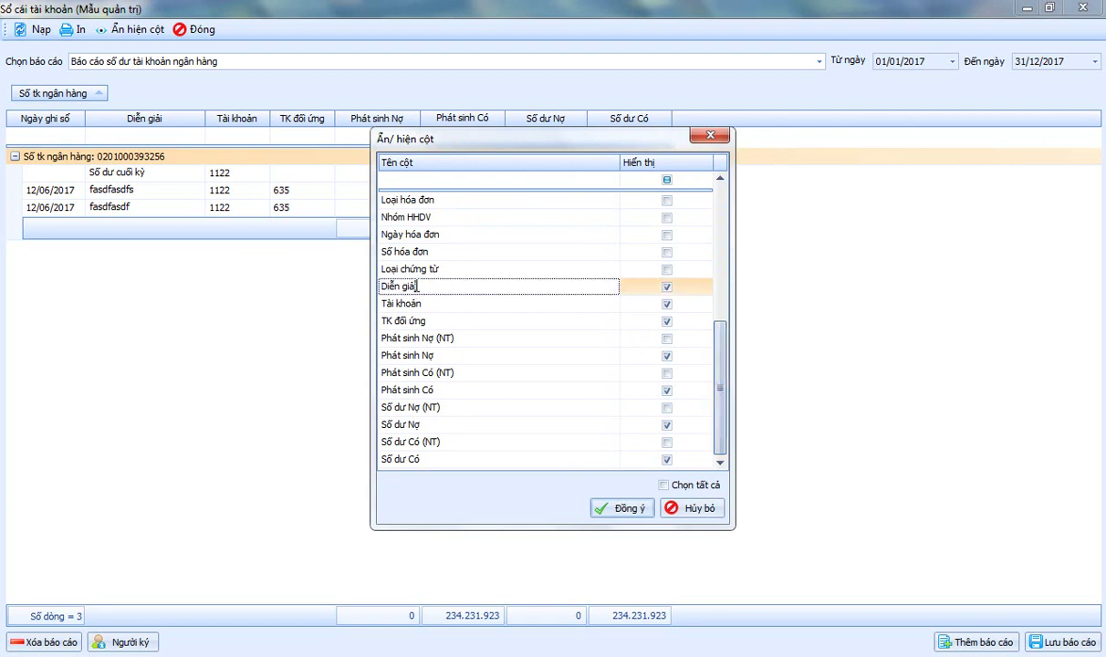
{"action": "left_click_drag", "start_coordinate": [721, 387], "coordinate": [722, 270]}
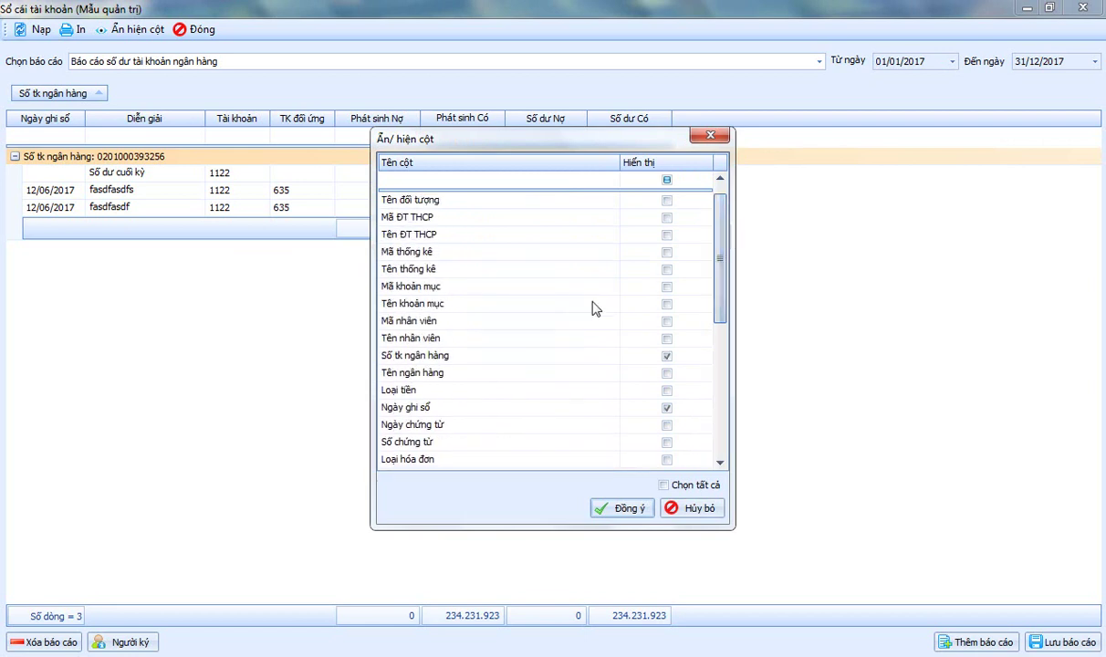
{"action": "left_click", "coordinate": [412, 197]}
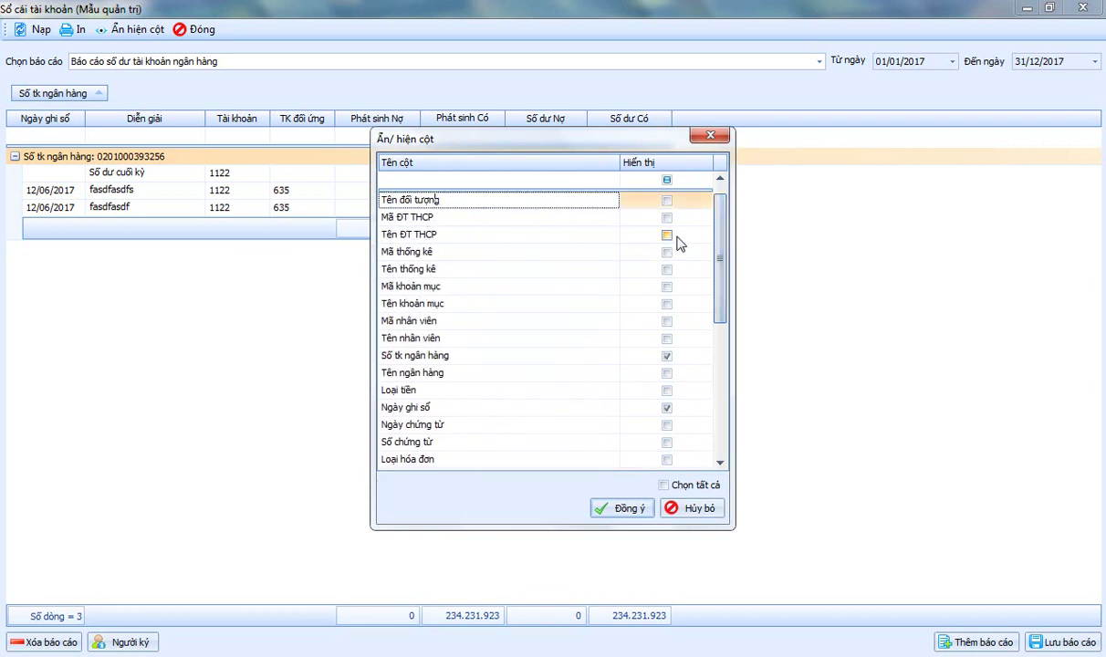
{"action": "scroll", "coordinate": [684, 228], "scroll_direction": "up", "scroll_amount": 1}
{"action": "left_click", "coordinate": [667, 218]}
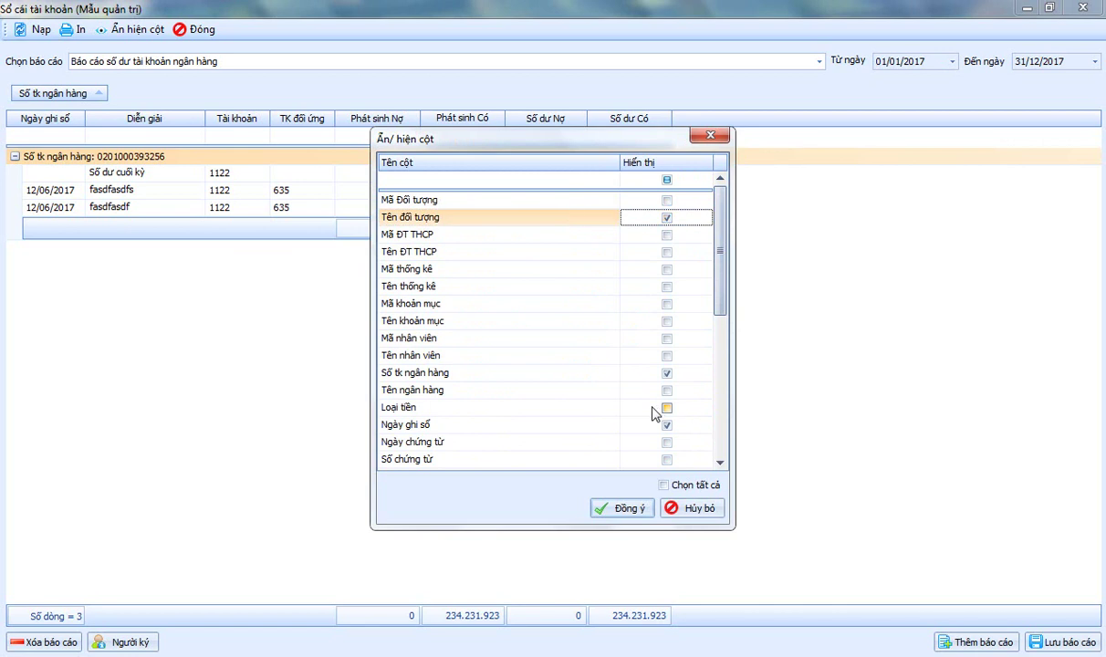
{"action": "left_click", "coordinate": [628, 509]}
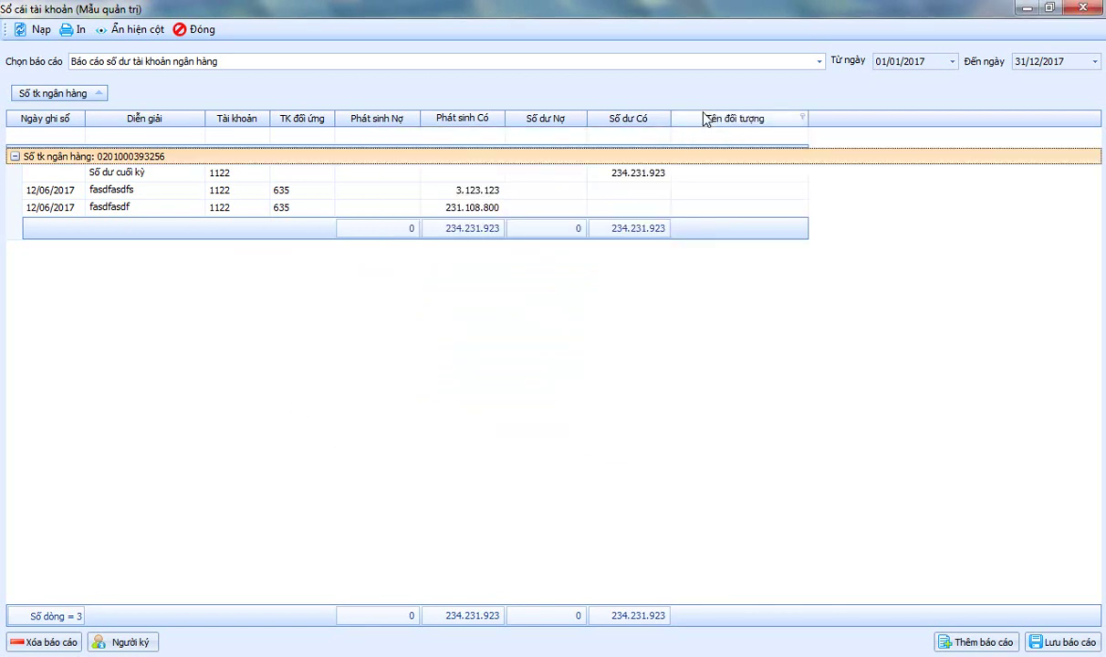
{"action": "left_click_drag", "start_coordinate": [744, 123], "coordinate": [130, 128]}
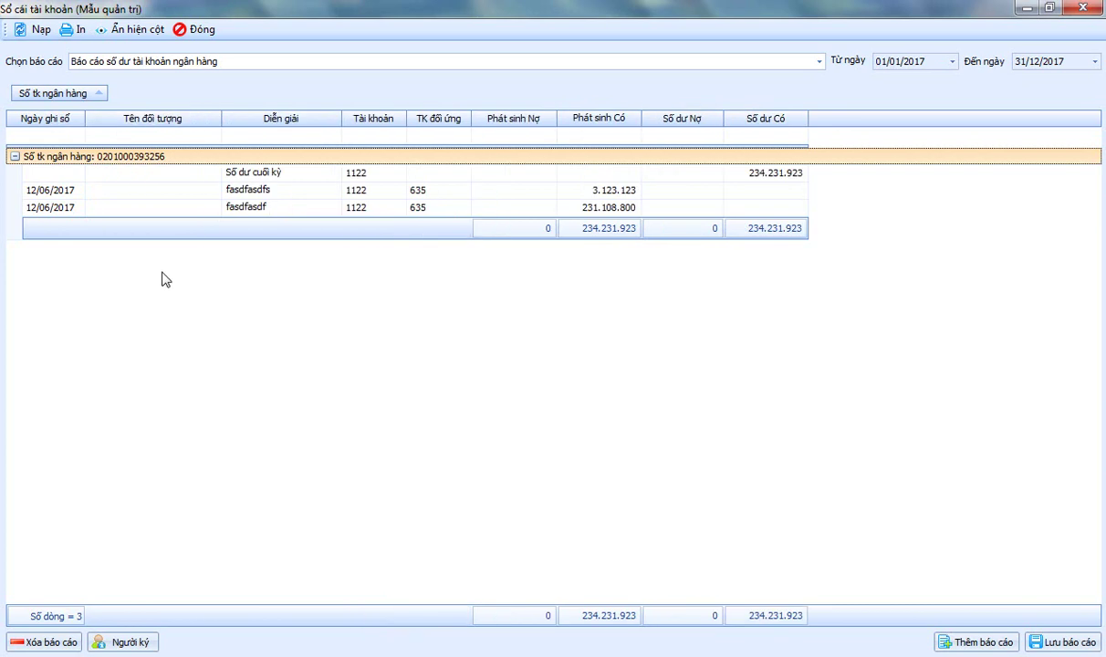
{"action": "left_click", "coordinate": [135, 186]}
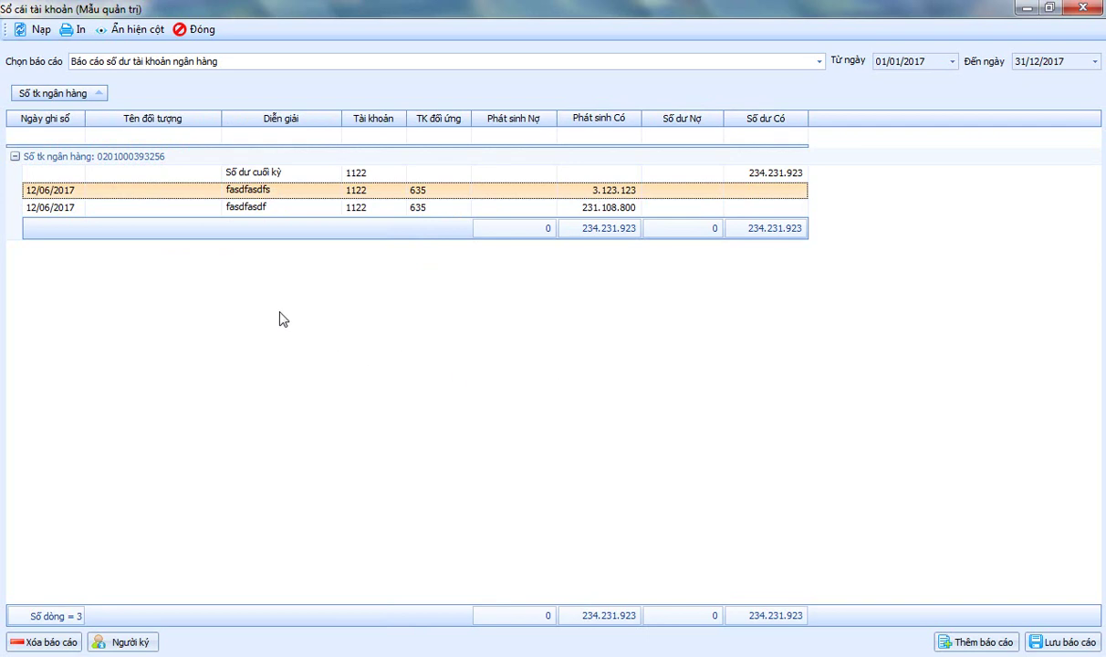
{"action": "right_click", "coordinate": [203, 286]}
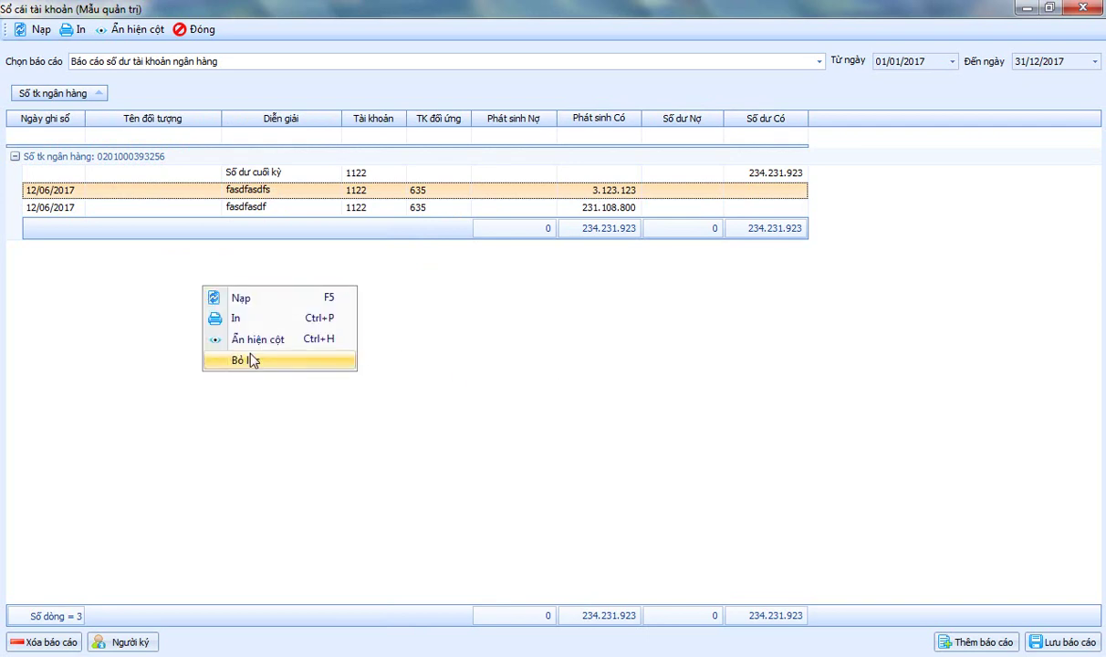
{"action": "left_click", "coordinate": [256, 341]}
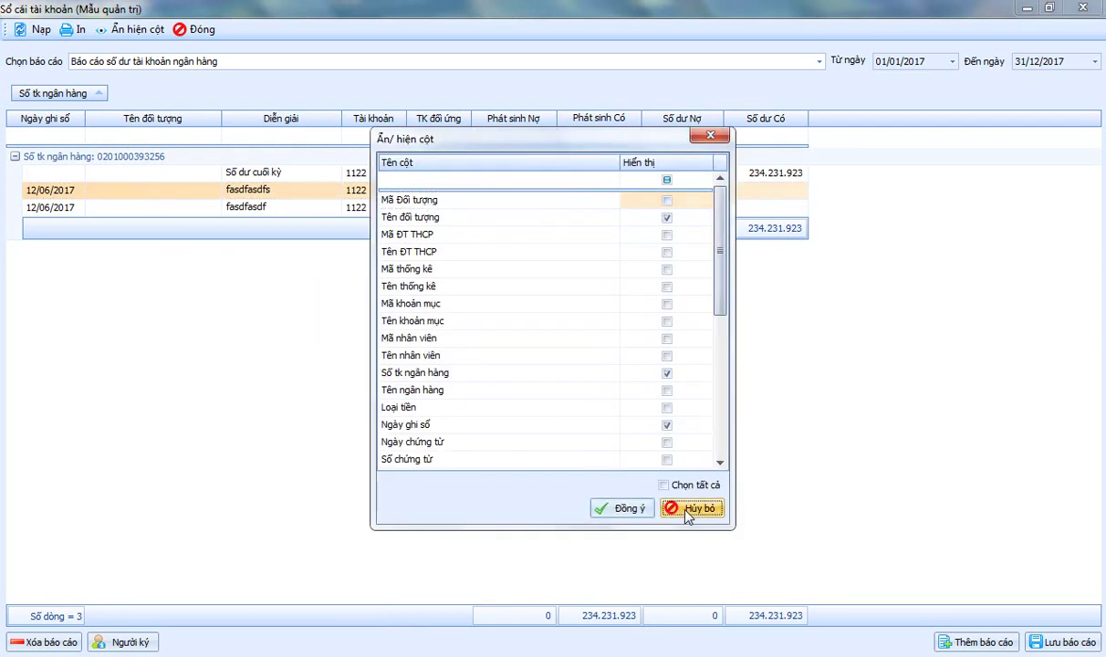
{"action": "left_click", "coordinate": [652, 575]}
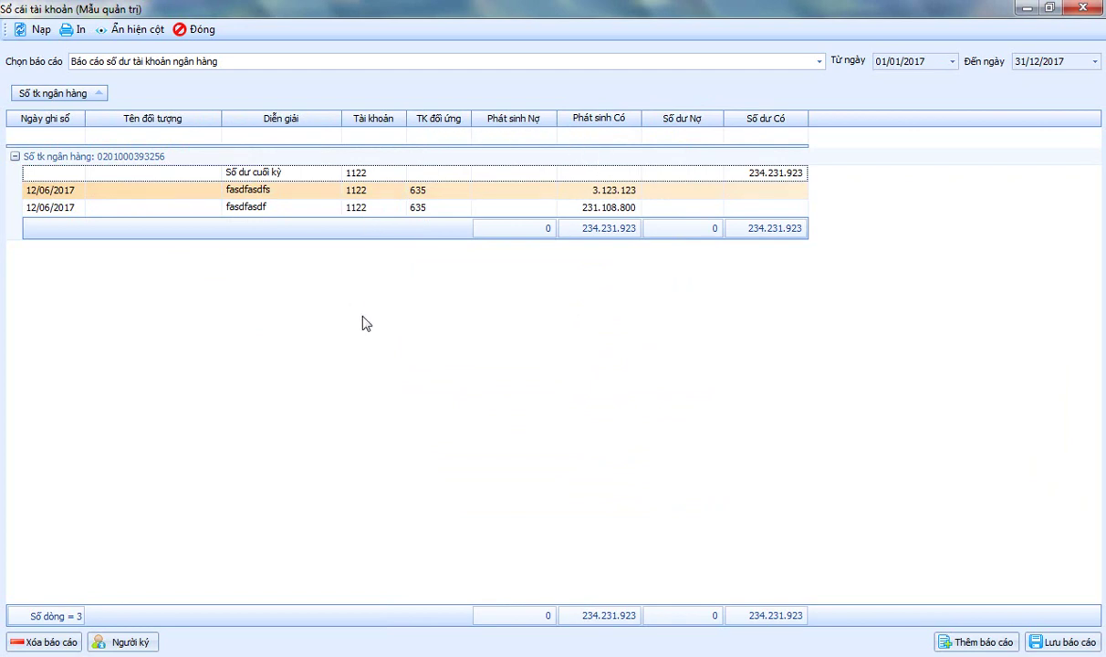
- Save the modified column layout to the existing report "Báo cáo số dư tài khoản ngân hàng"
{"action": "left_click", "coordinate": [234, 62]}
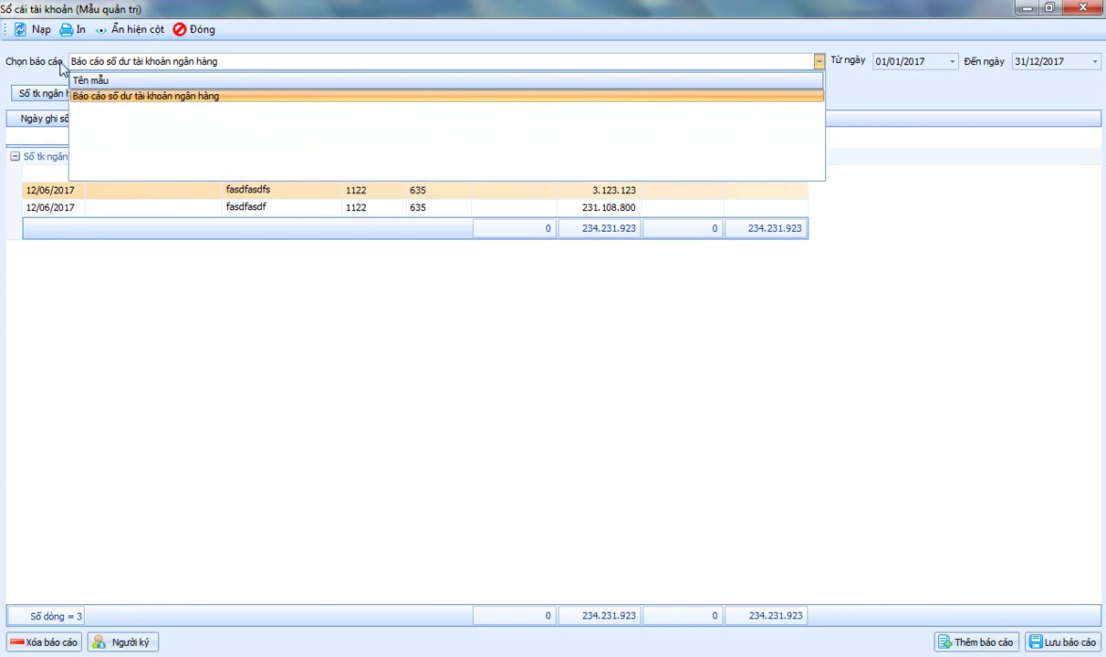
{"action": "left_click", "coordinate": [45, 62]}
{"action": "left_click", "coordinate": [1045, 638]}
{"action": "left_click", "coordinate": [591, 394]}
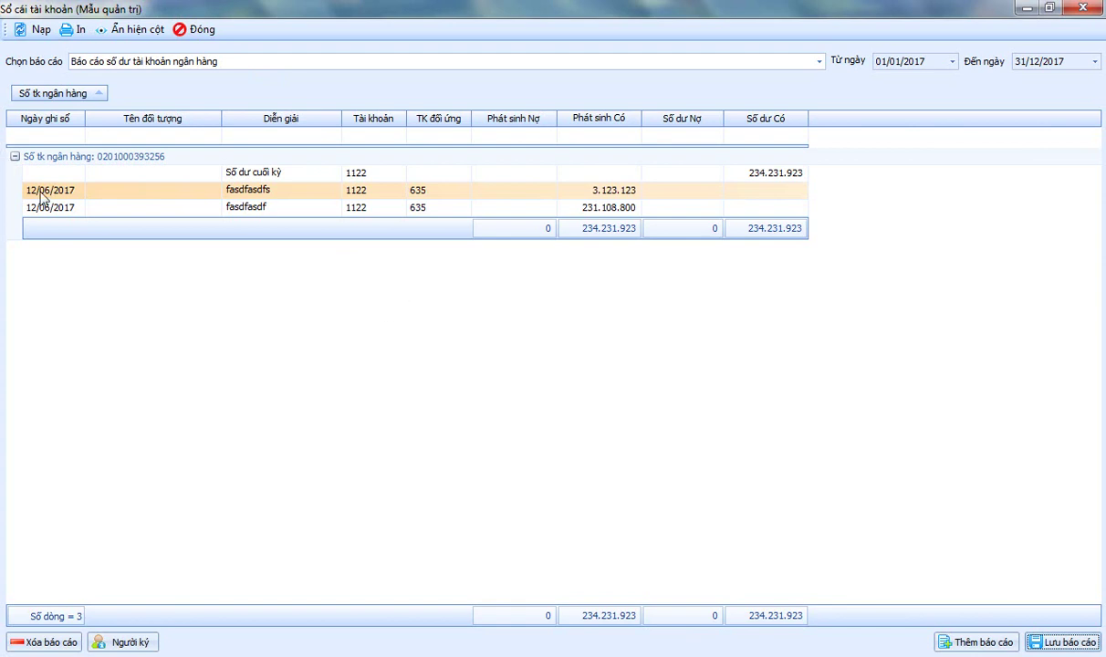
- Apply a custom filter on the Diễn giải column with the condition <> "Số dư cuối kỳ"
{"action": "mouse_move", "coordinate": [329, 128]}
{"action": "left_click", "coordinate": [336, 118]}
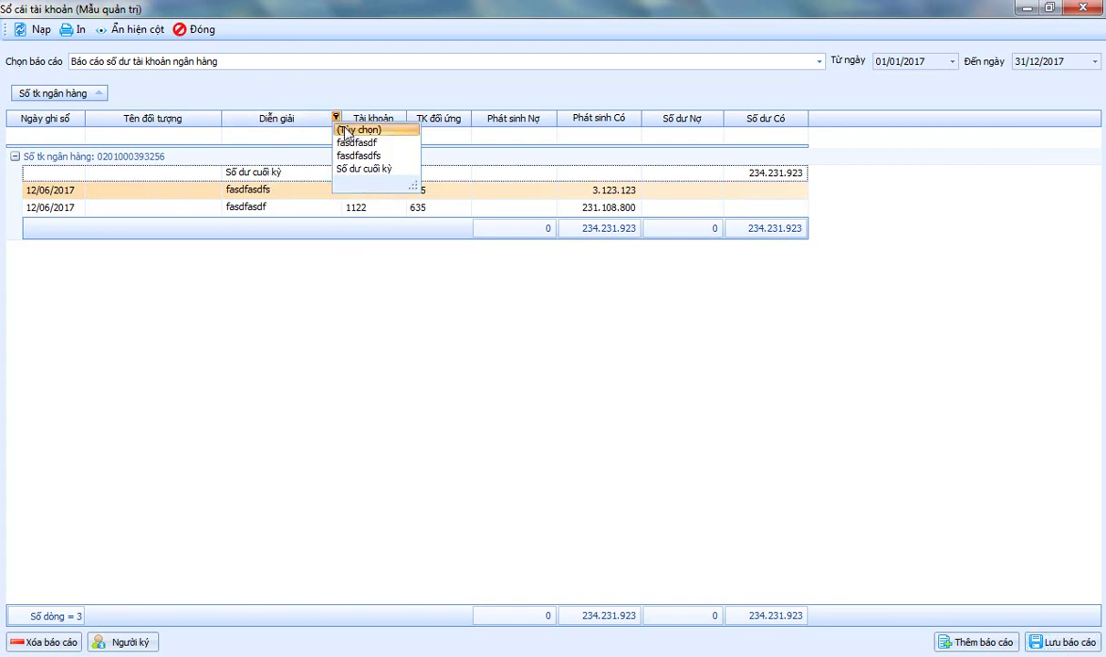
{"action": "left_click", "coordinate": [355, 130]}
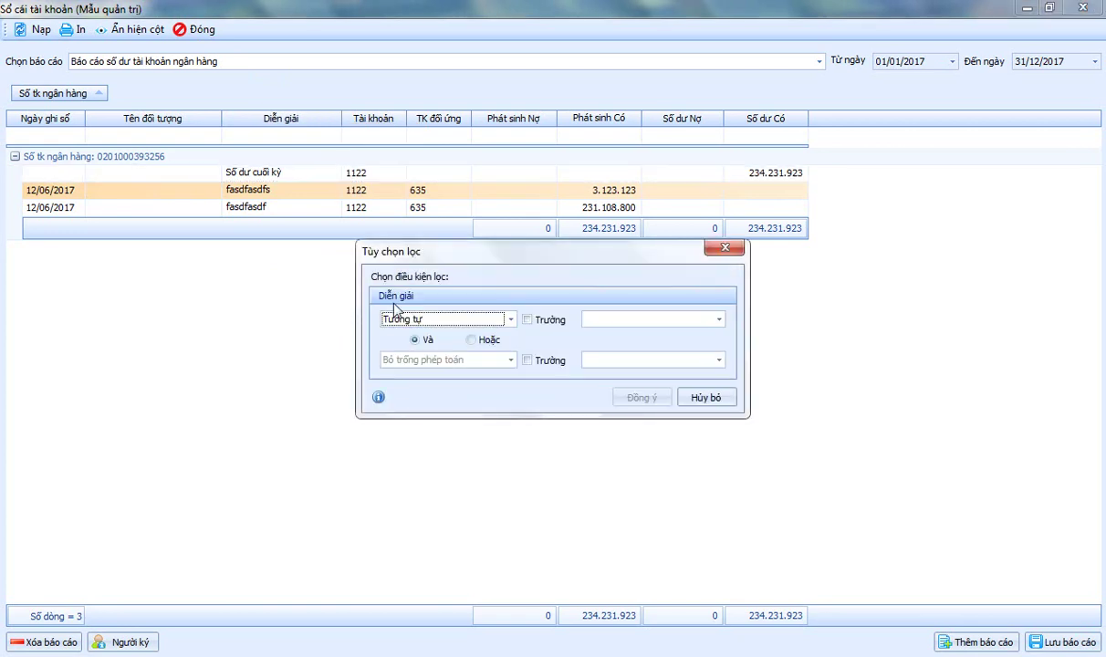
{"action": "left_click", "coordinate": [501, 325]}
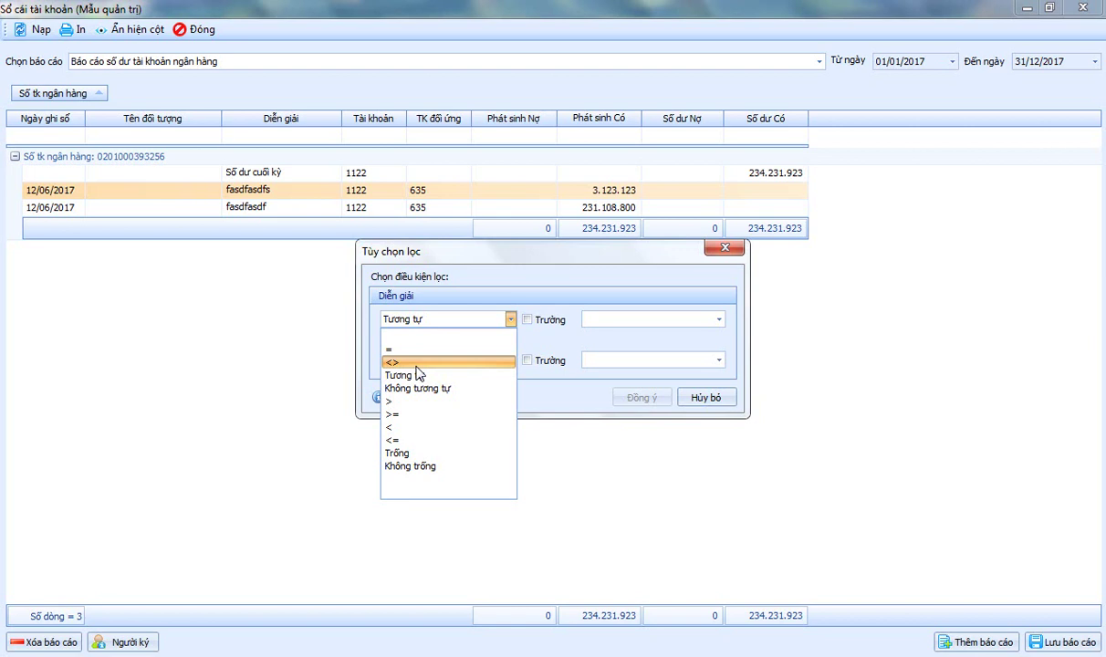
{"action": "left_click", "coordinate": [417, 363]}
{"action": "left_click", "coordinate": [598, 321]}
{"action": "left_click", "coordinate": [538, 324]}
{"action": "left_click", "coordinate": [527, 320]}
{"action": "left_click", "coordinate": [528, 319]}
{"action": "left_click", "coordinate": [528, 320]}
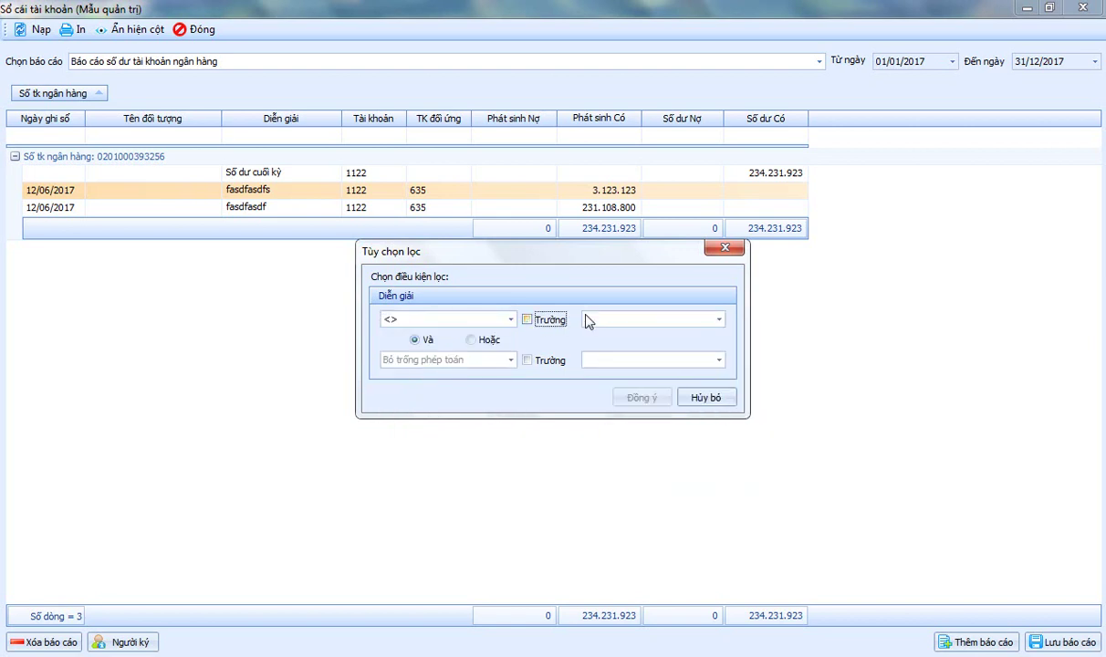
{"action": "left_click", "coordinate": [598, 321]}
{"action": "type", "text": "Số dư cuoi k"}
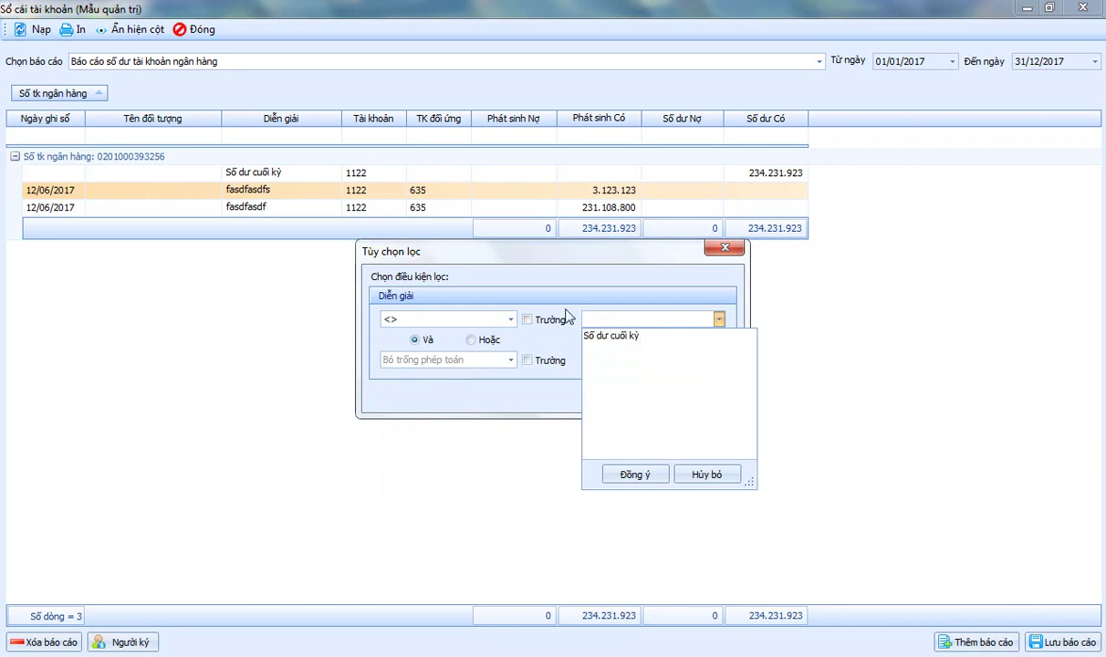
{"action": "left_click", "coordinate": [632, 476]}
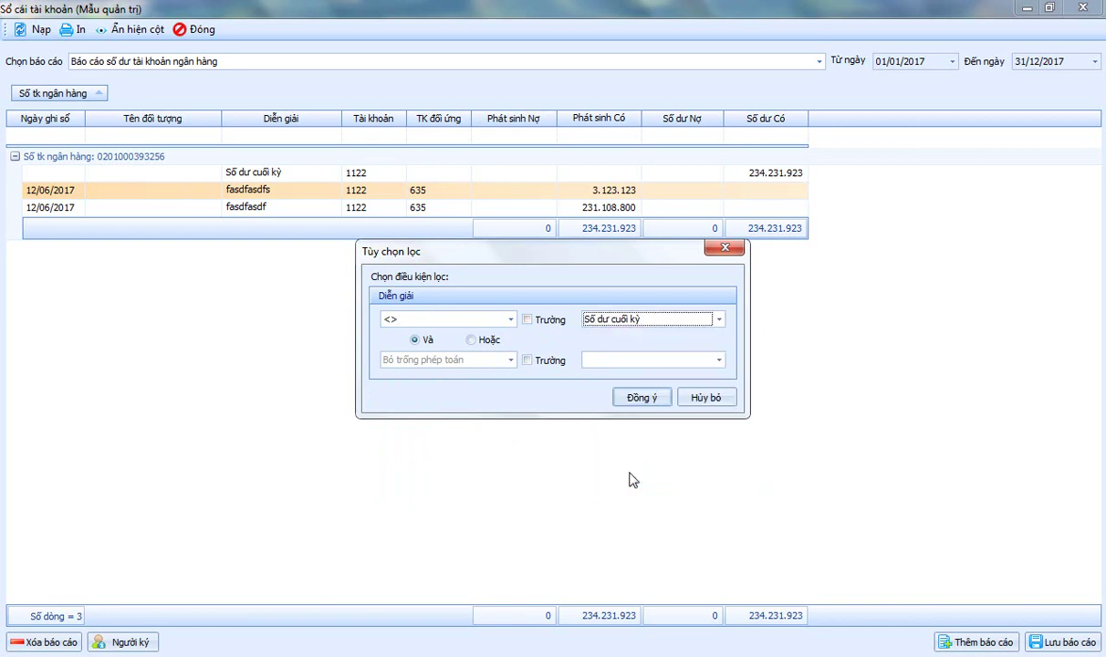
{"action": "left_click", "coordinate": [644, 400]}
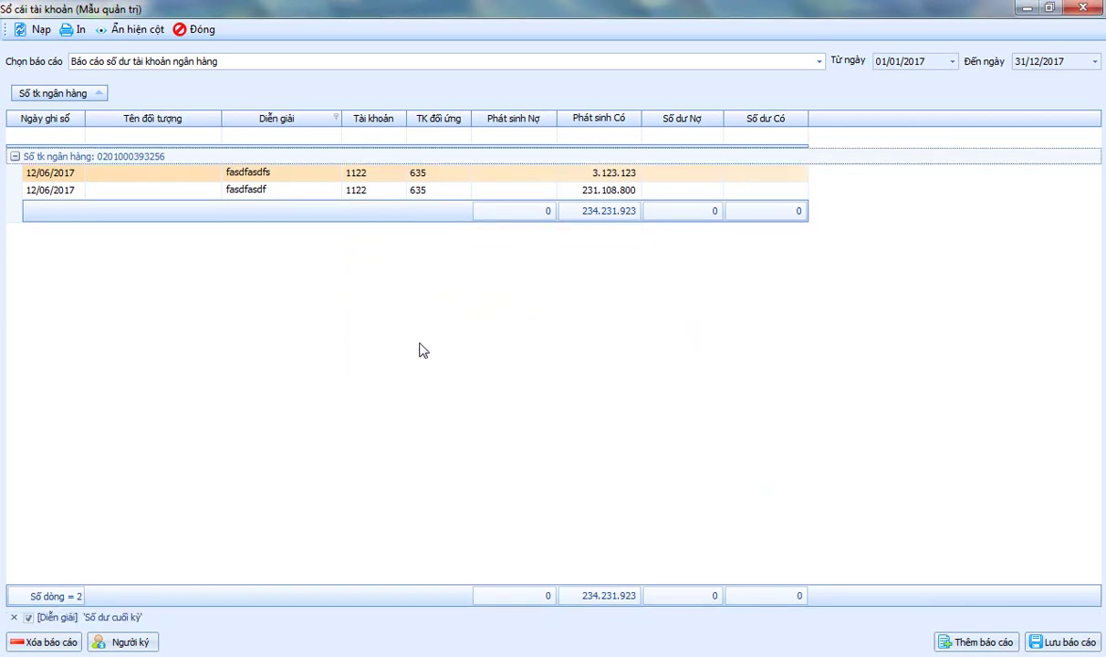
- Try to add a second <> condition to the custom filter on the Diễn giải column
{"action": "left_click", "coordinate": [336, 119]}
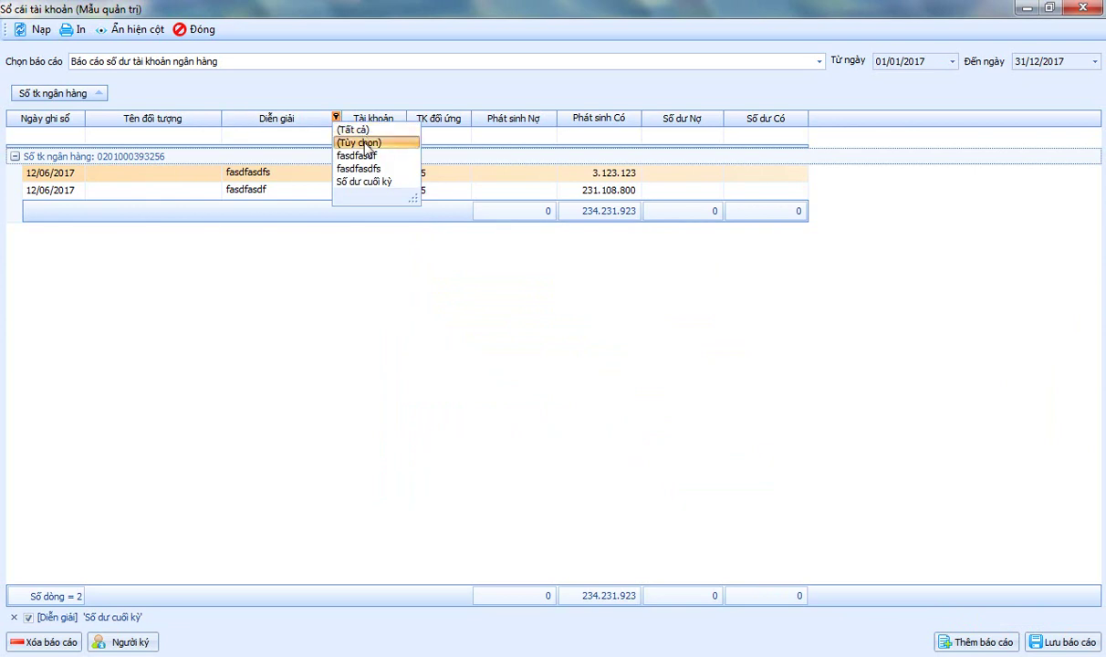
{"action": "left_click", "coordinate": [360, 142]}
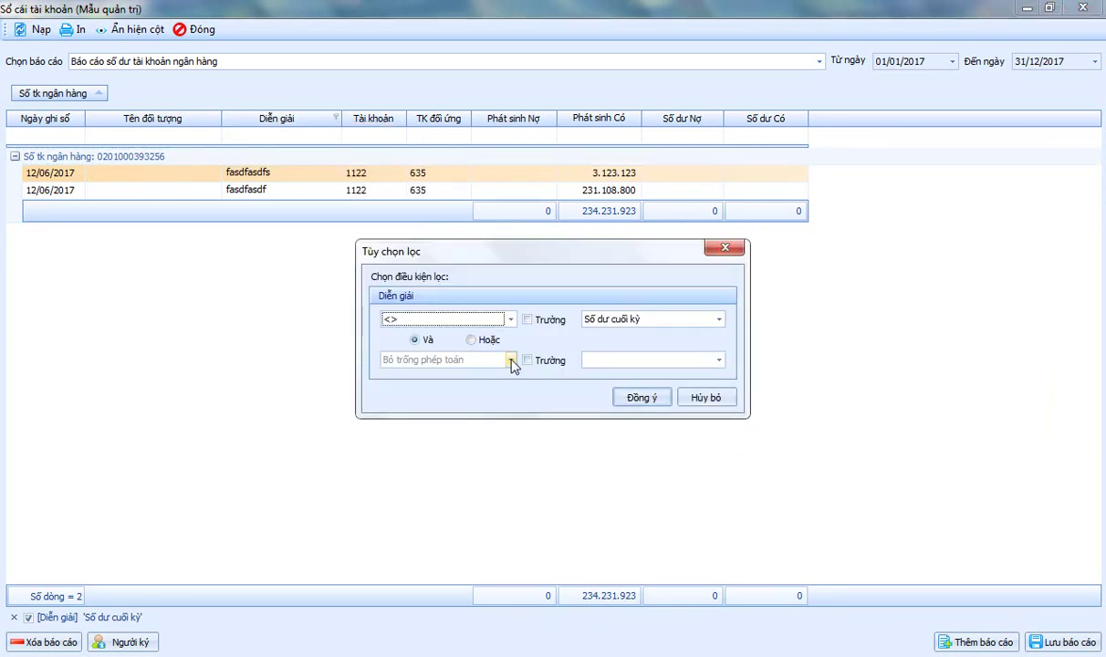
{"action": "left_click", "coordinate": [510, 359]}
{"action": "left_click", "coordinate": [453, 403]}
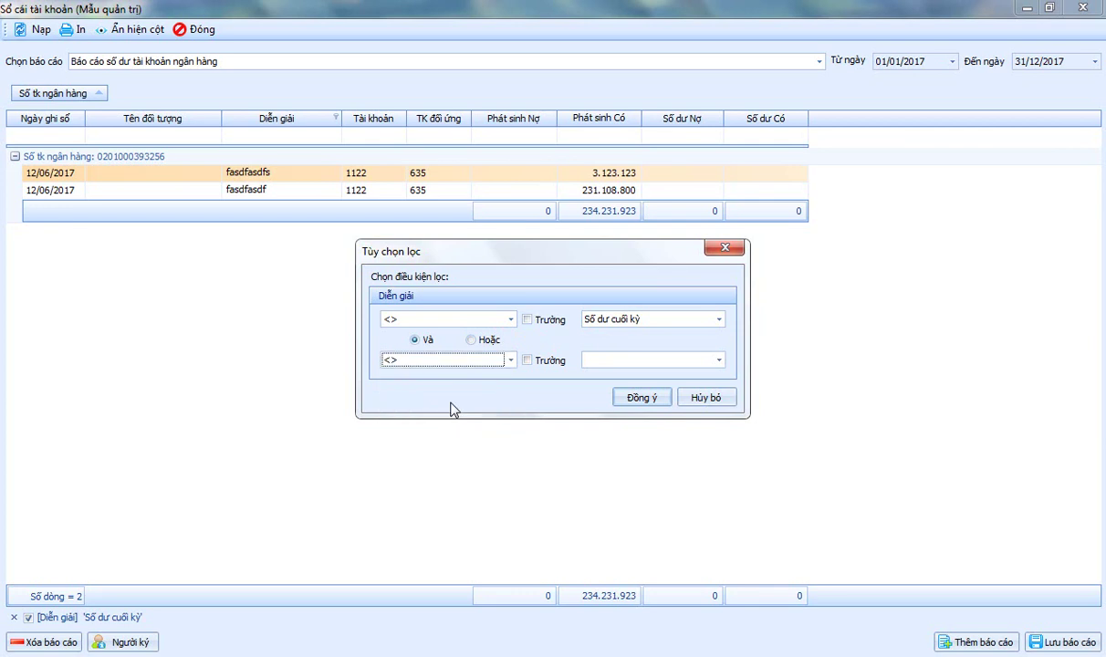
{"action": "left_click", "coordinate": [609, 365]}
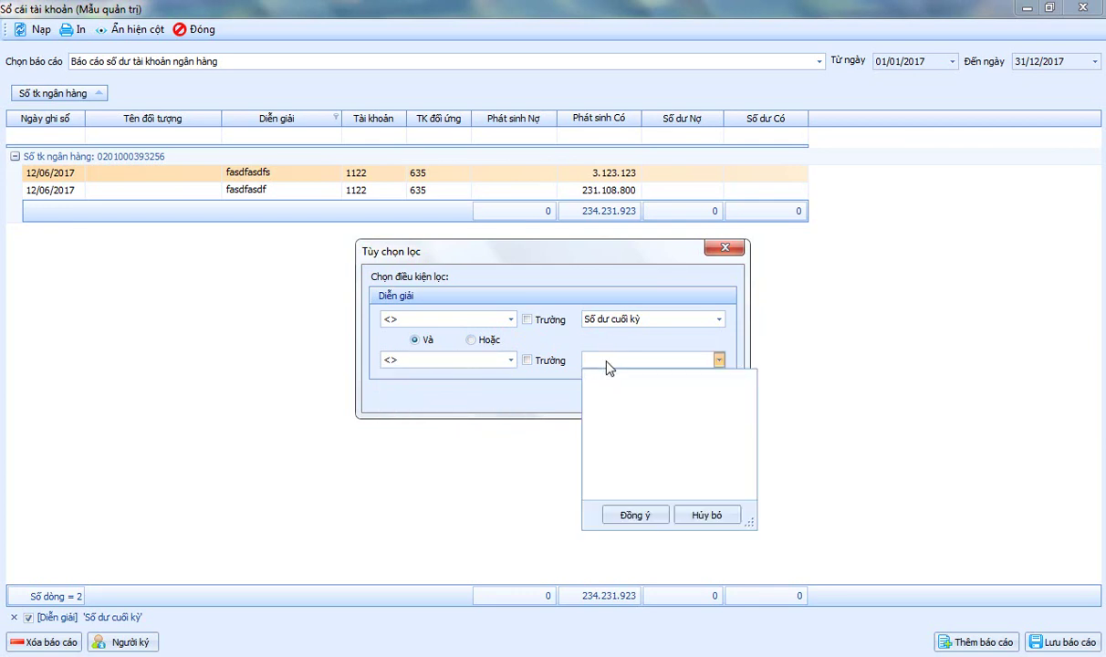
{"action": "left_click", "coordinate": [563, 323]}
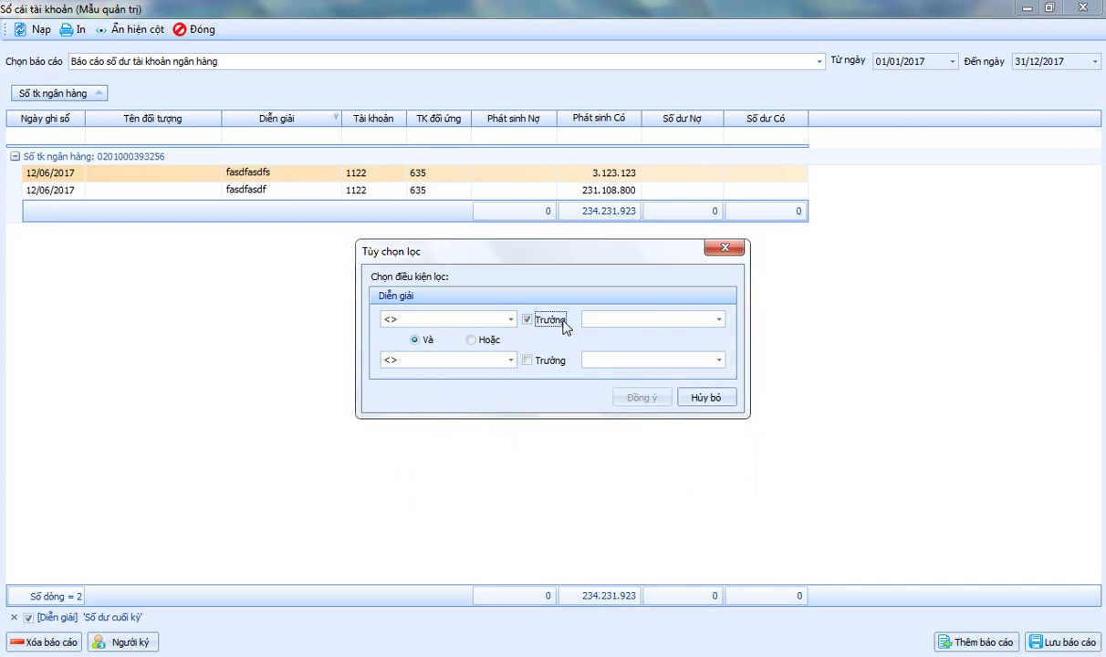
{"action": "left_click", "coordinate": [696, 401]}
{"action": "left_click", "coordinate": [283, 190]}
{"action": "left_click", "coordinate": [282, 173]}
{"action": "left_click", "coordinate": [283, 189]}
{"action": "left_click", "coordinate": [284, 173]}
{"action": "left_click", "coordinate": [285, 190]}
{"action": "left_click", "coordinate": [285, 173]}
{"action": "left_click", "coordinate": [285, 190]}
{"action": "left_click", "coordinate": [286, 173]}
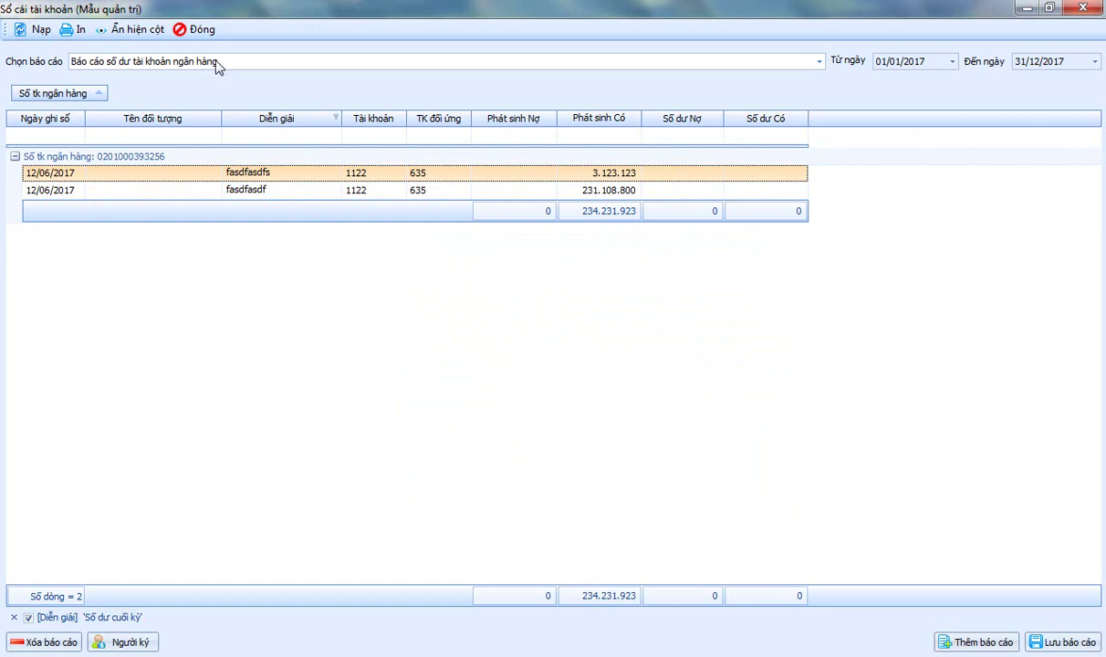
- Clear the filter on the Diễn giải column to include all rows, and check the report's signer title fields without changing them
{"action": "left_click", "coordinate": [335, 118]}
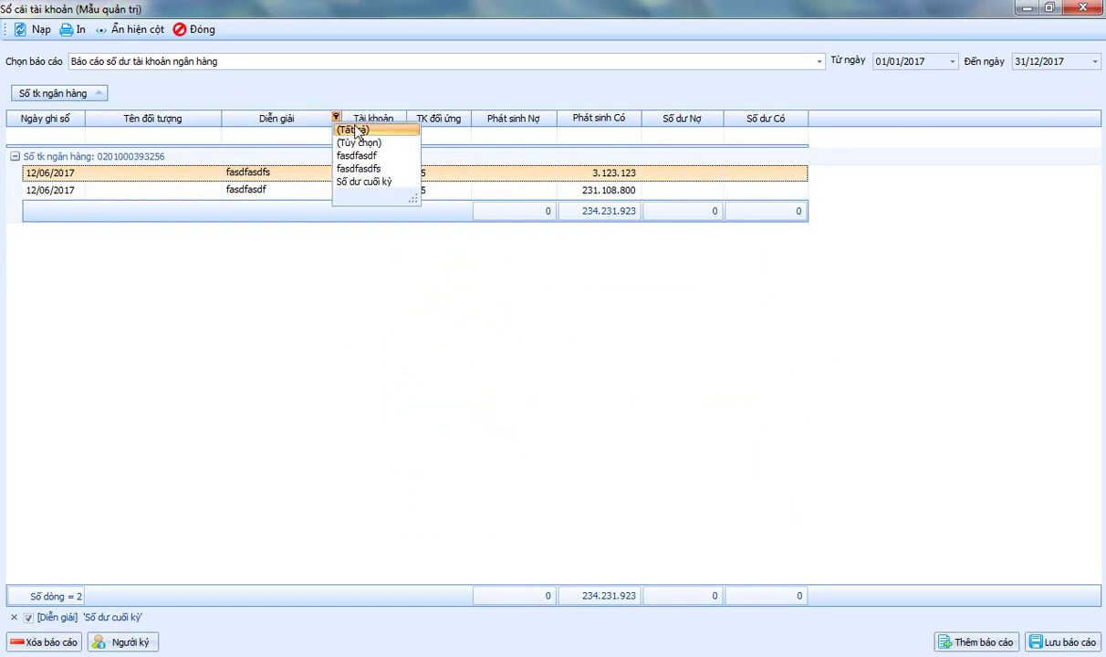
{"action": "left_click", "coordinate": [355, 130]}
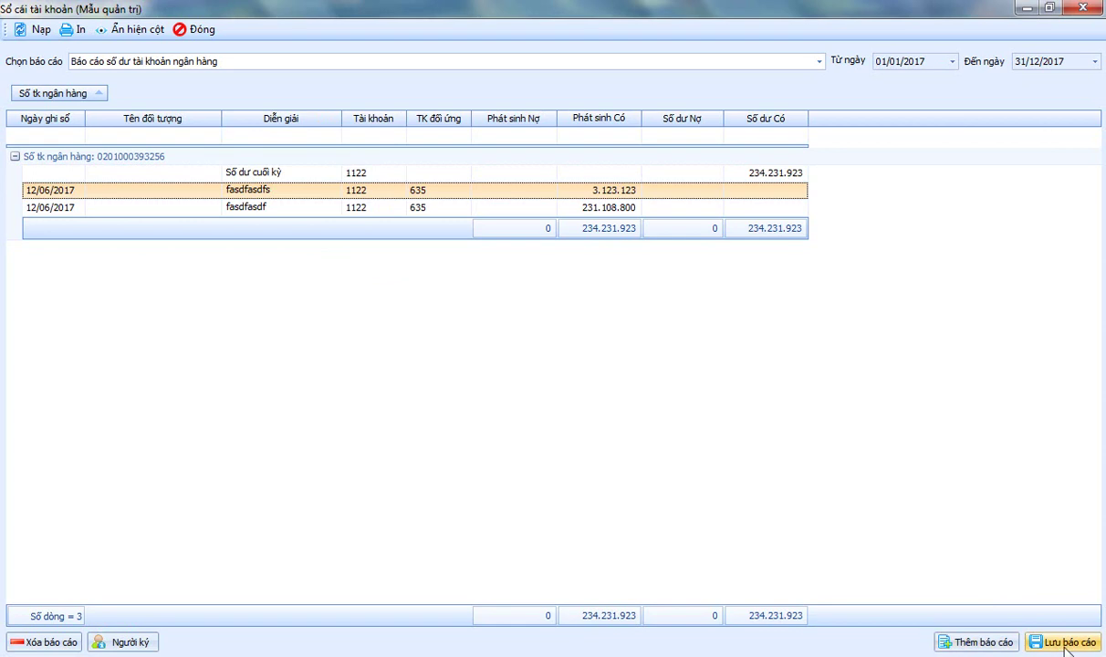
{"action": "left_click", "coordinate": [128, 642]}
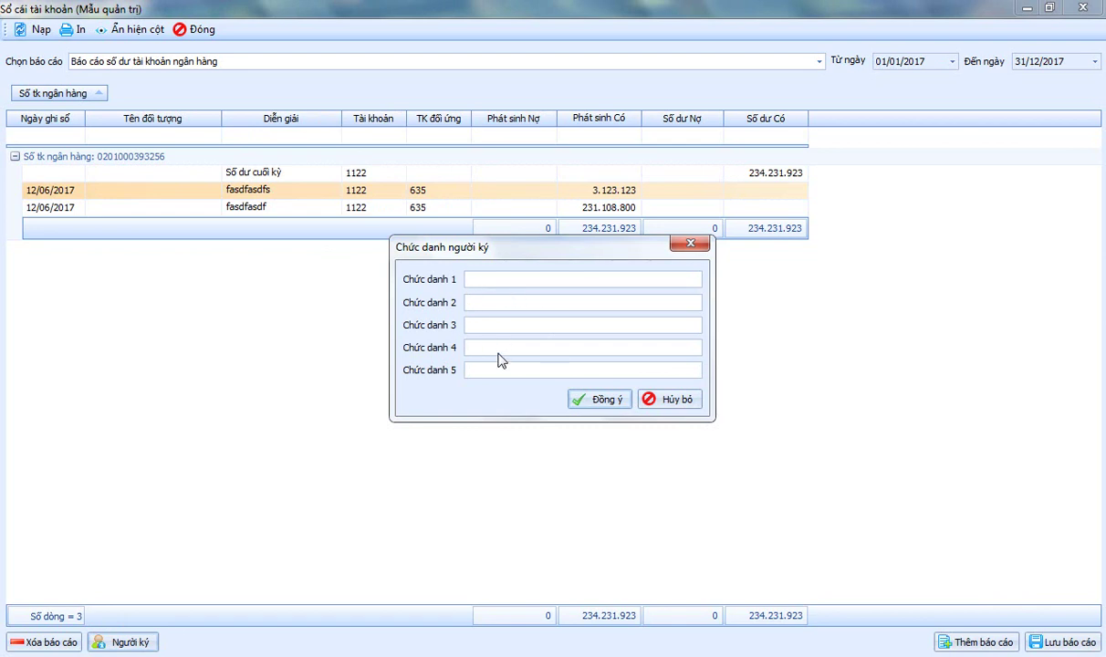
{"action": "left_click", "coordinate": [684, 403]}
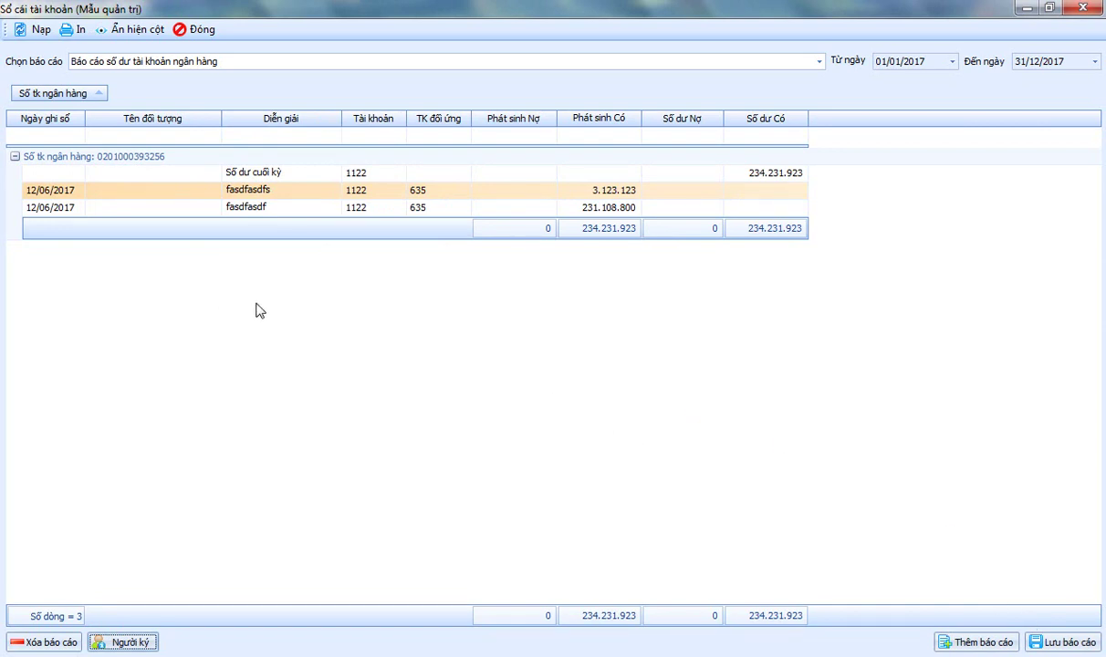
- Save the current layout to the existing report "Báo cáo số dư tài khoản ngân hàng" and close the ledger report
{"action": "left_click", "coordinate": [1049, 644]}
{"action": "left_click", "coordinate": [575, 391]}
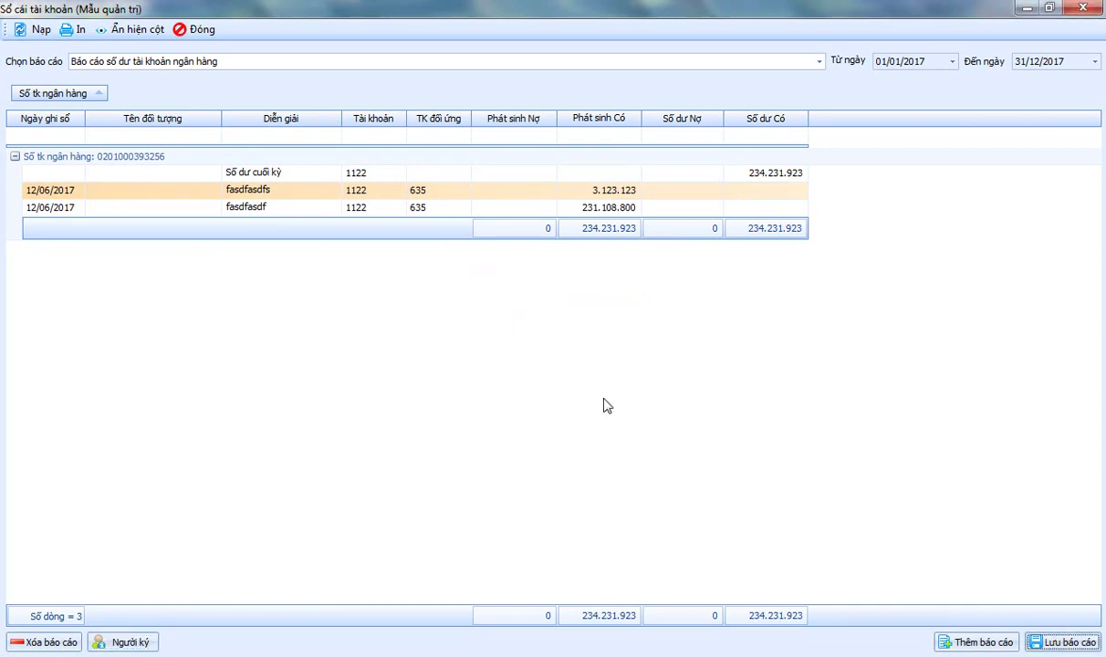
{"action": "left_click", "coordinate": [196, 30]}
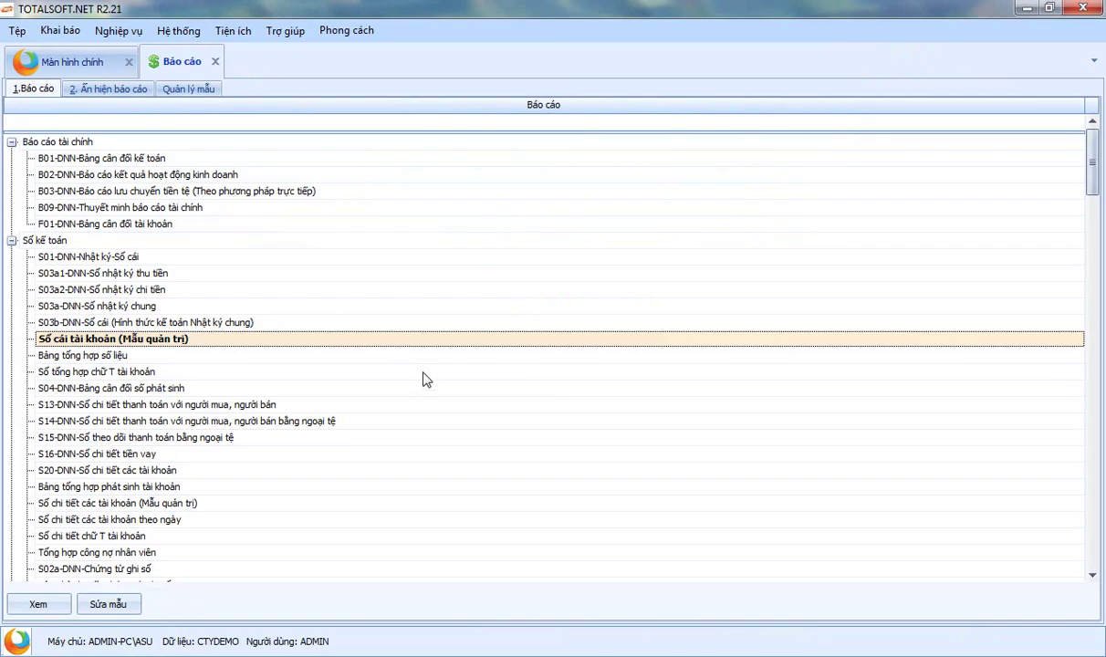